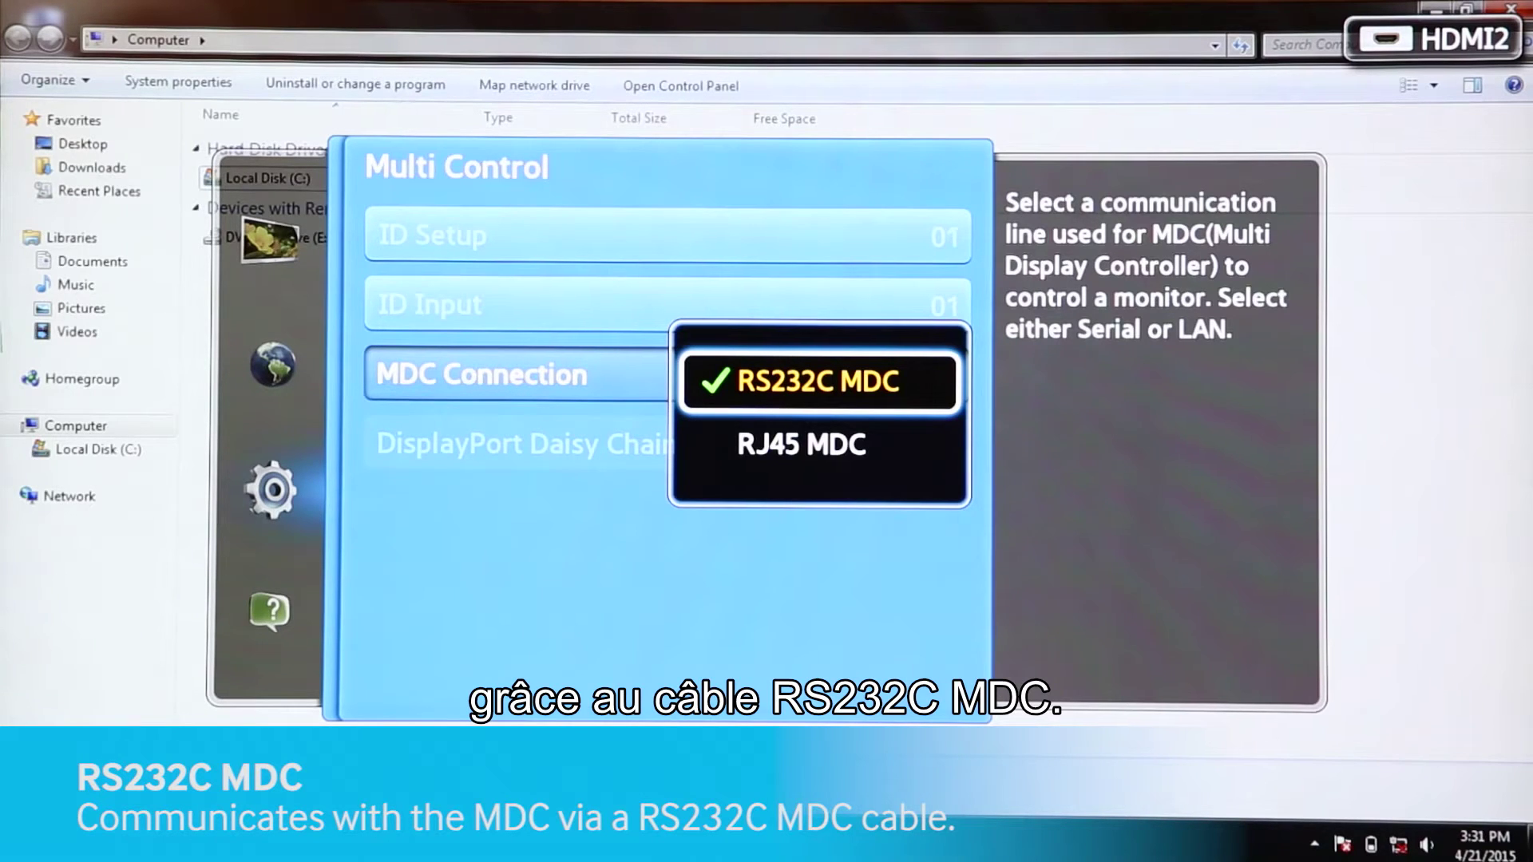
Highlight RJ45 MDC in the display's MDC Connection options.
{"action": "key", "text": "Down"}
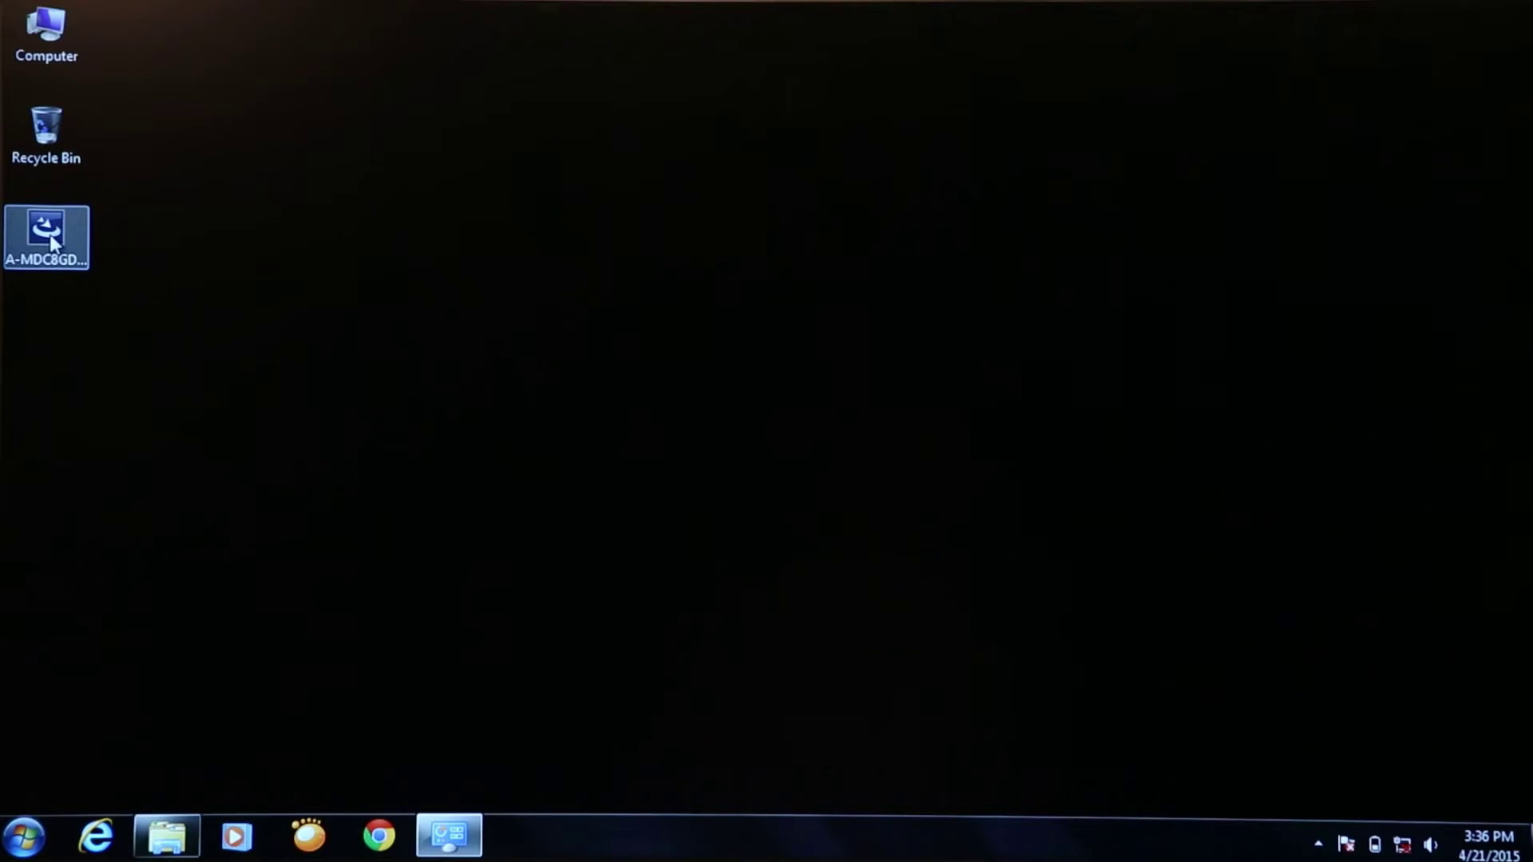
Start the A-MDC8GD MDC_Unified installer from the desktop.
{"action": "double_click", "coordinate": [50, 243]}
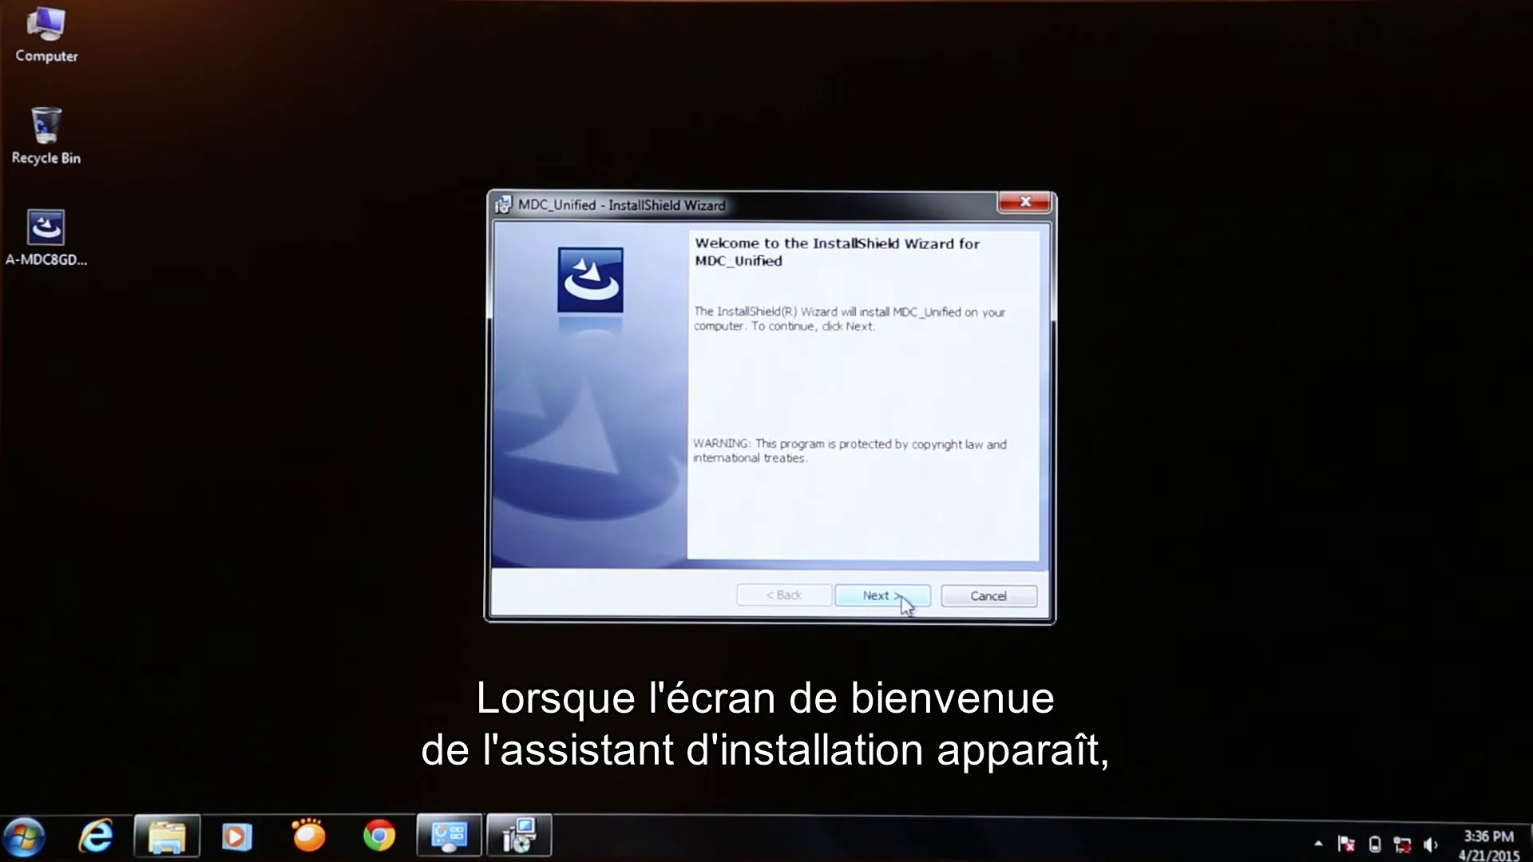
Accept the MDC_Unified licence terms and enter Samsung as the organization.
{"action": "left_click", "coordinate": [880, 595]}
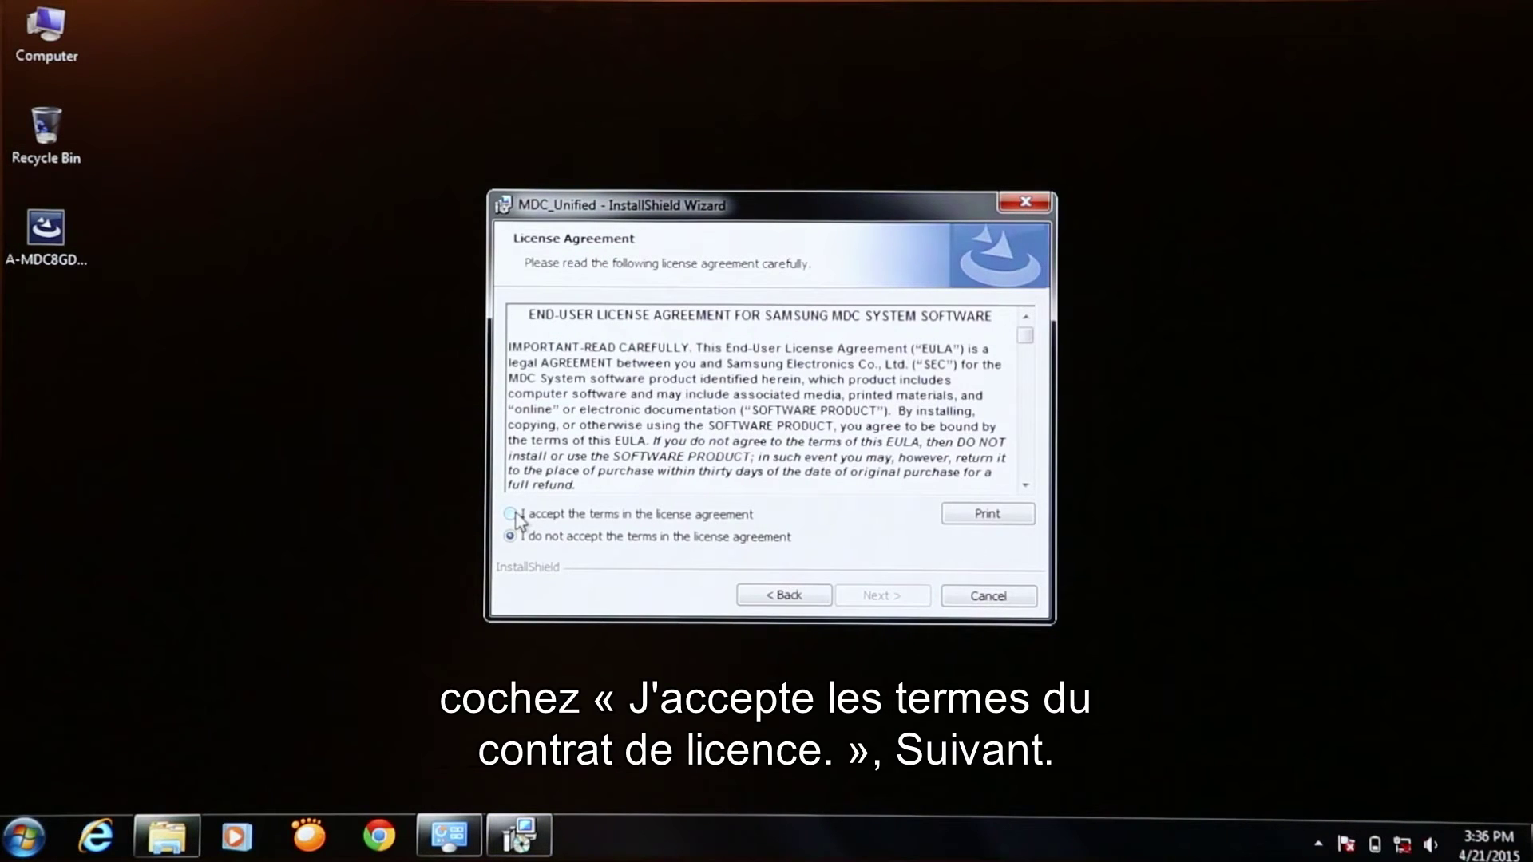
{"action": "left_click", "coordinate": [515, 515]}
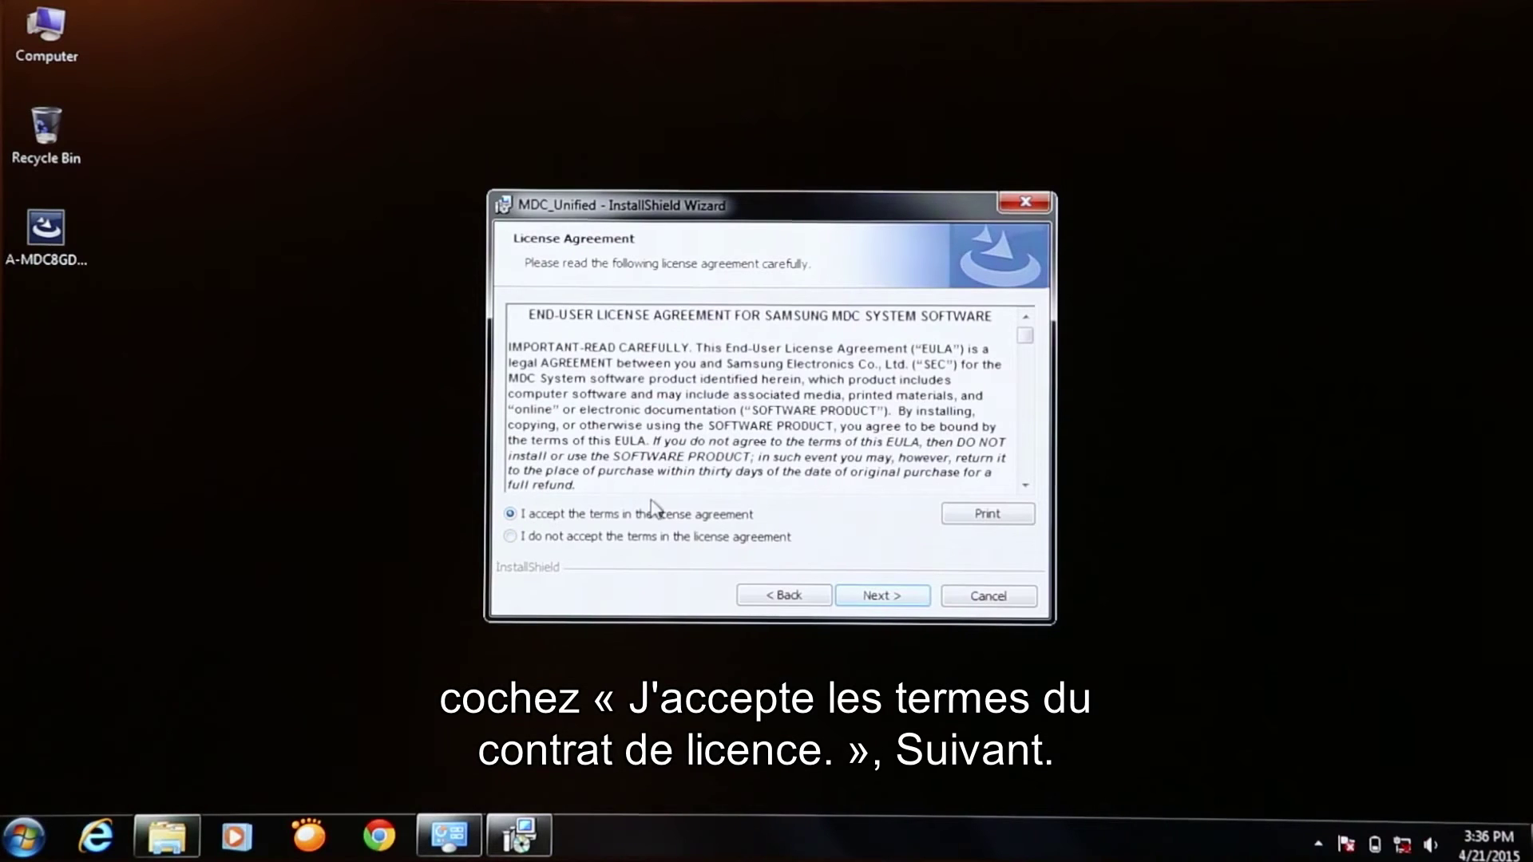
{"action": "left_click", "coordinate": [877, 597]}
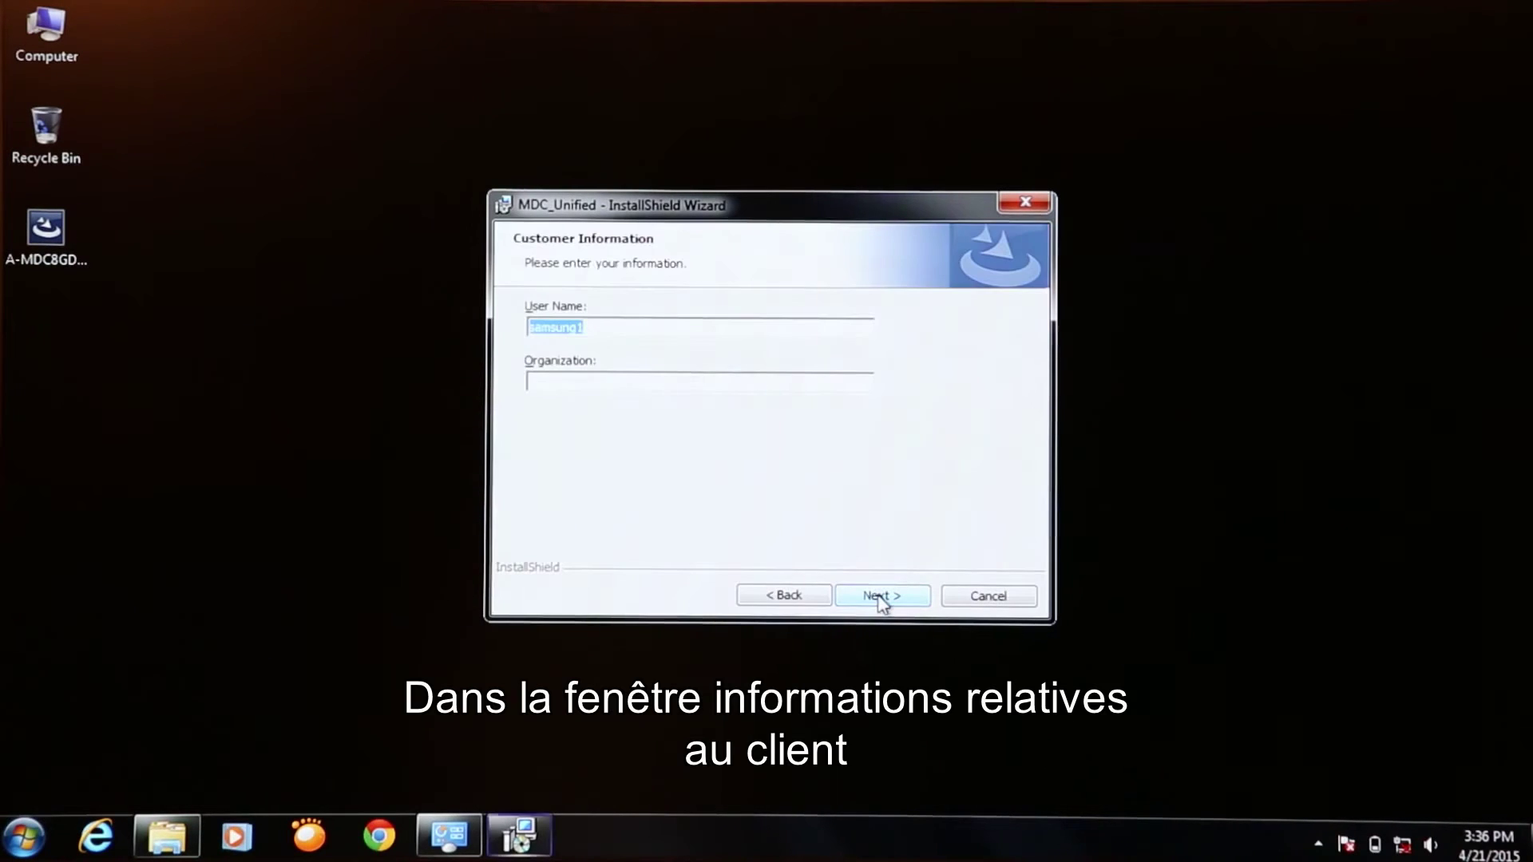
{"action": "left_click", "coordinate": [738, 388]}
{"action": "type", "text": "Sams"}
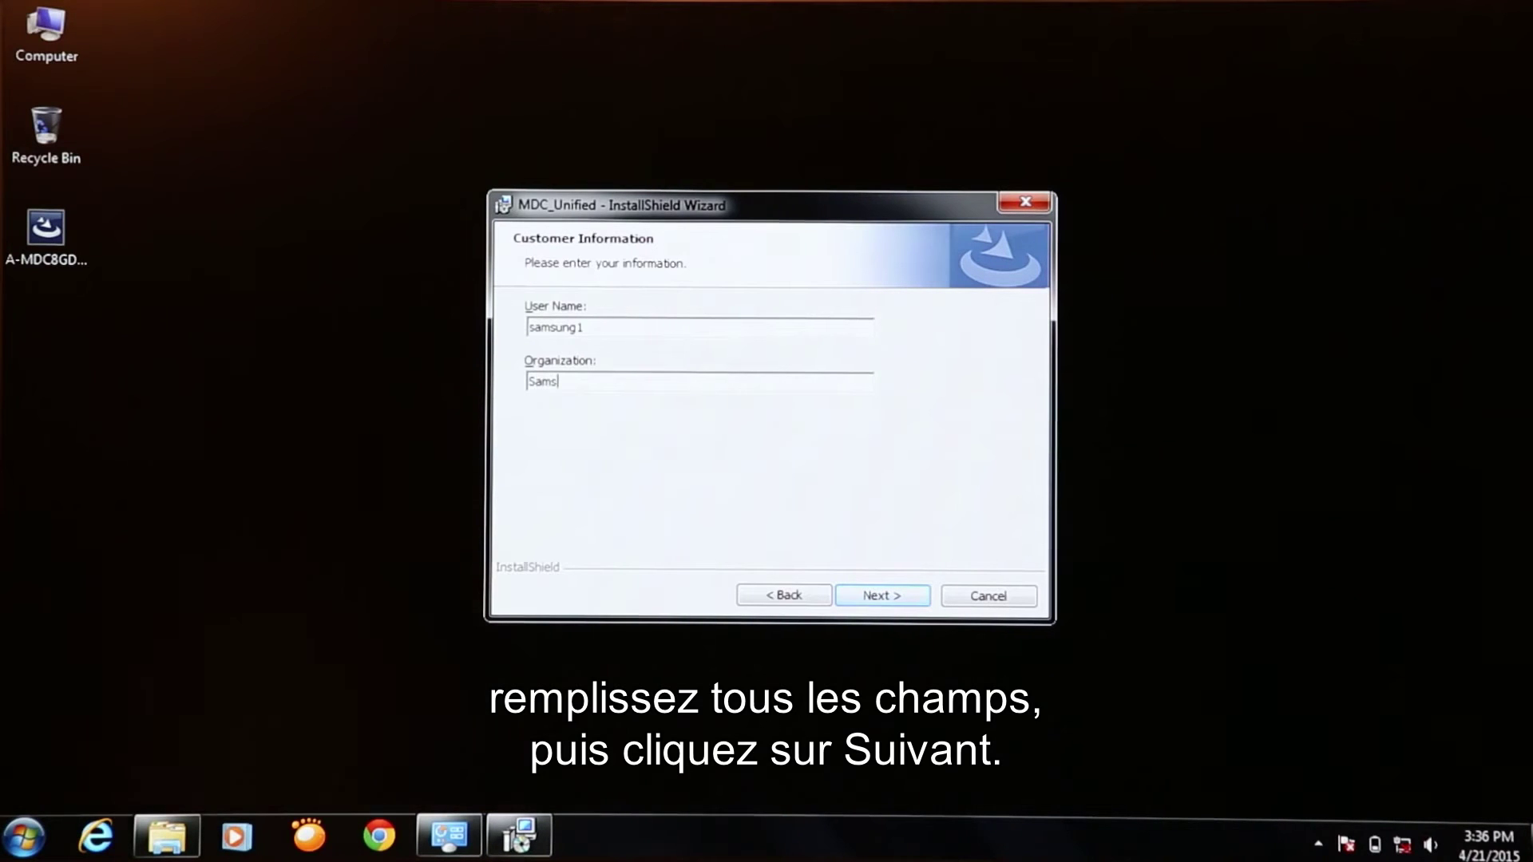
{"action": "type", "text": "ung"}
{"action": "left_click", "coordinate": [881, 596]}
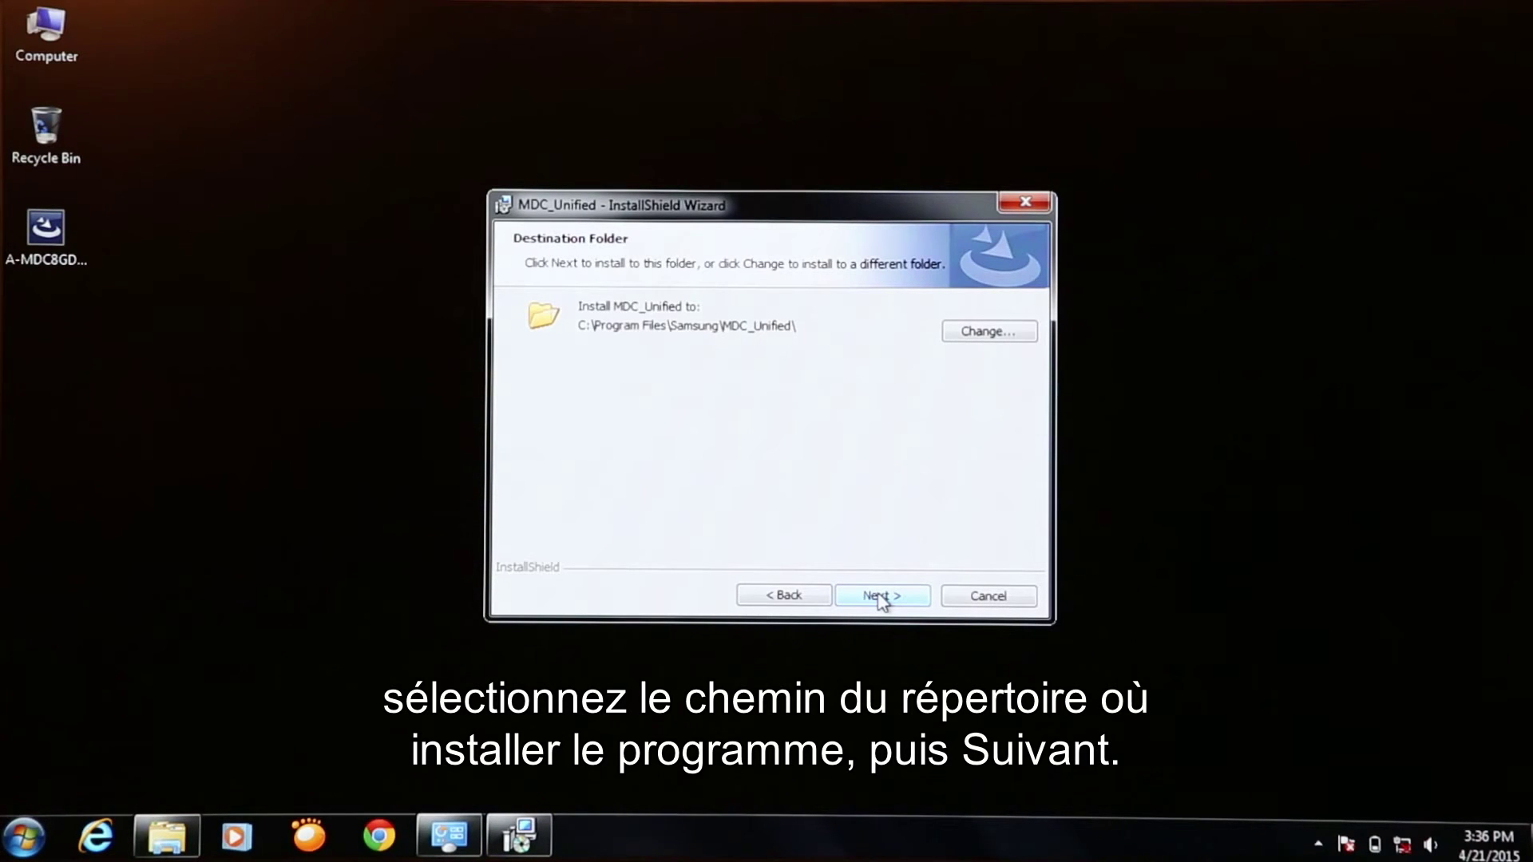
Install into the default folder and finish with 'Launch the program' unticked.
{"action": "left_click", "coordinate": [881, 597]}
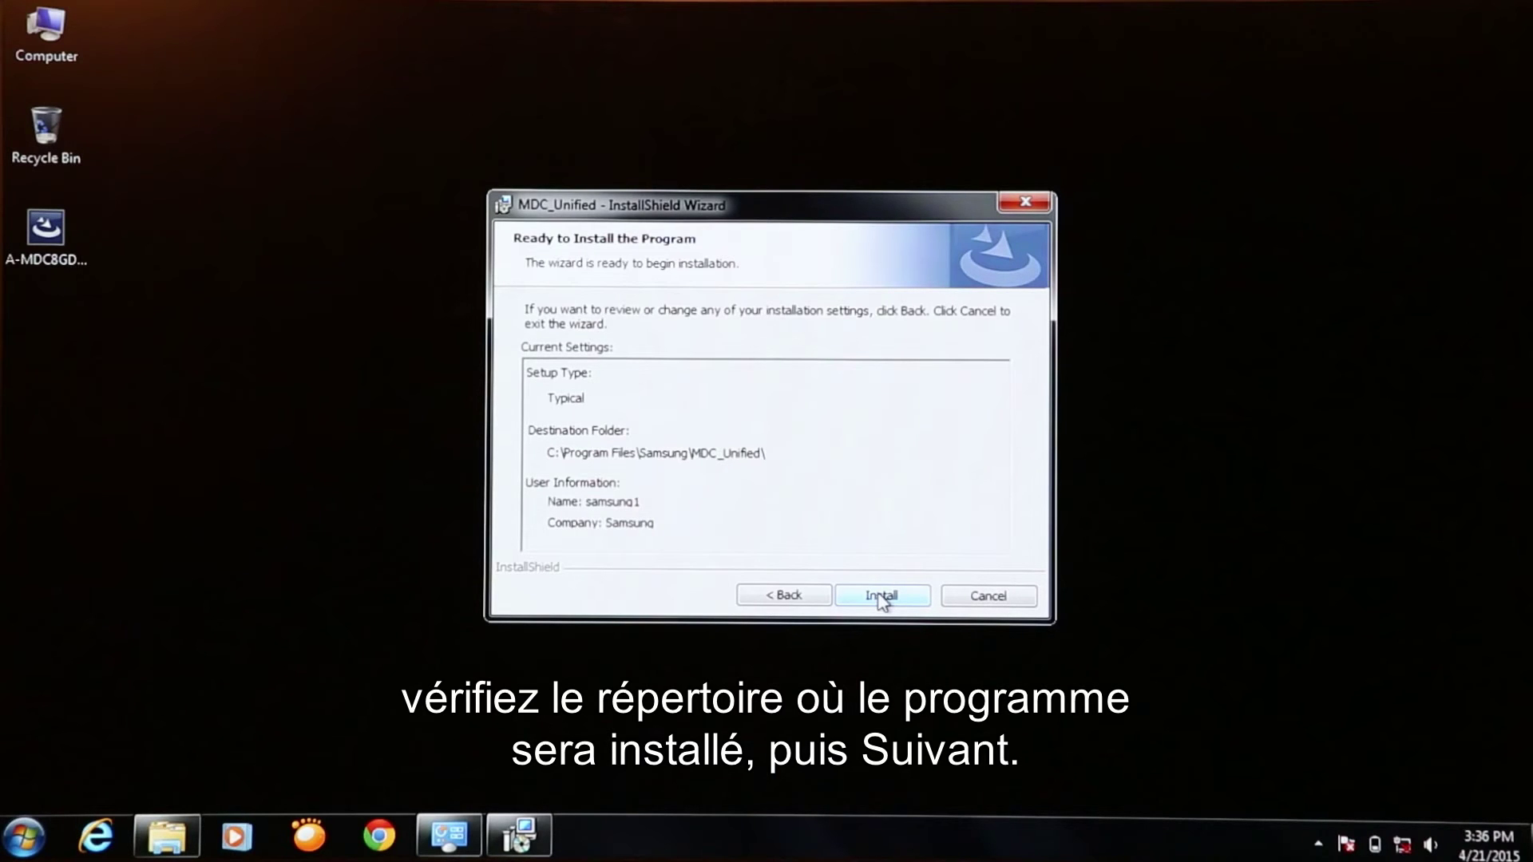
{"action": "left_click", "coordinate": [880, 597]}
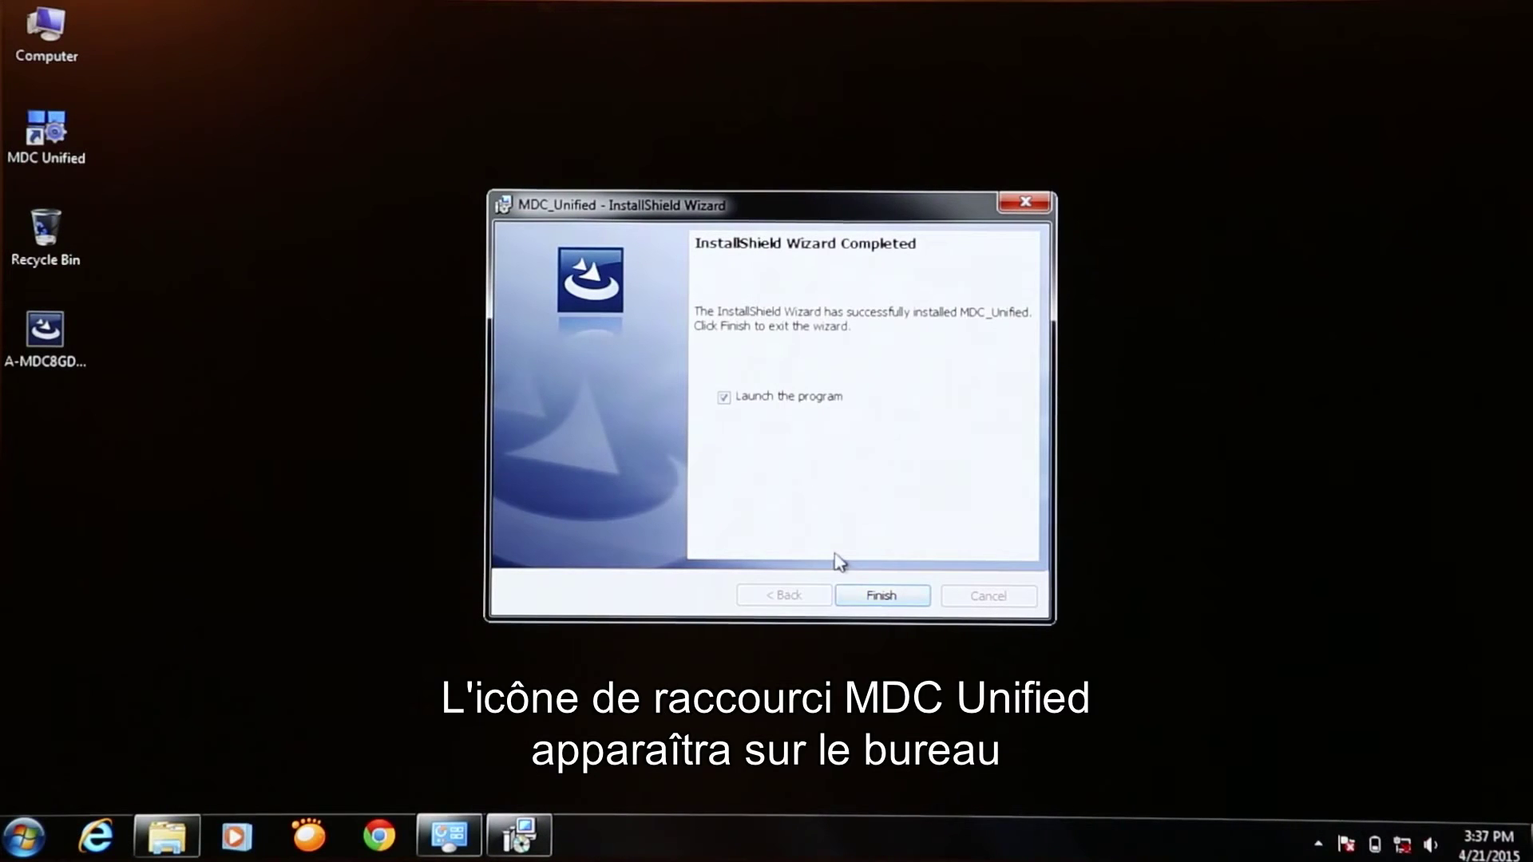
{"action": "left_click", "coordinate": [725, 397]}
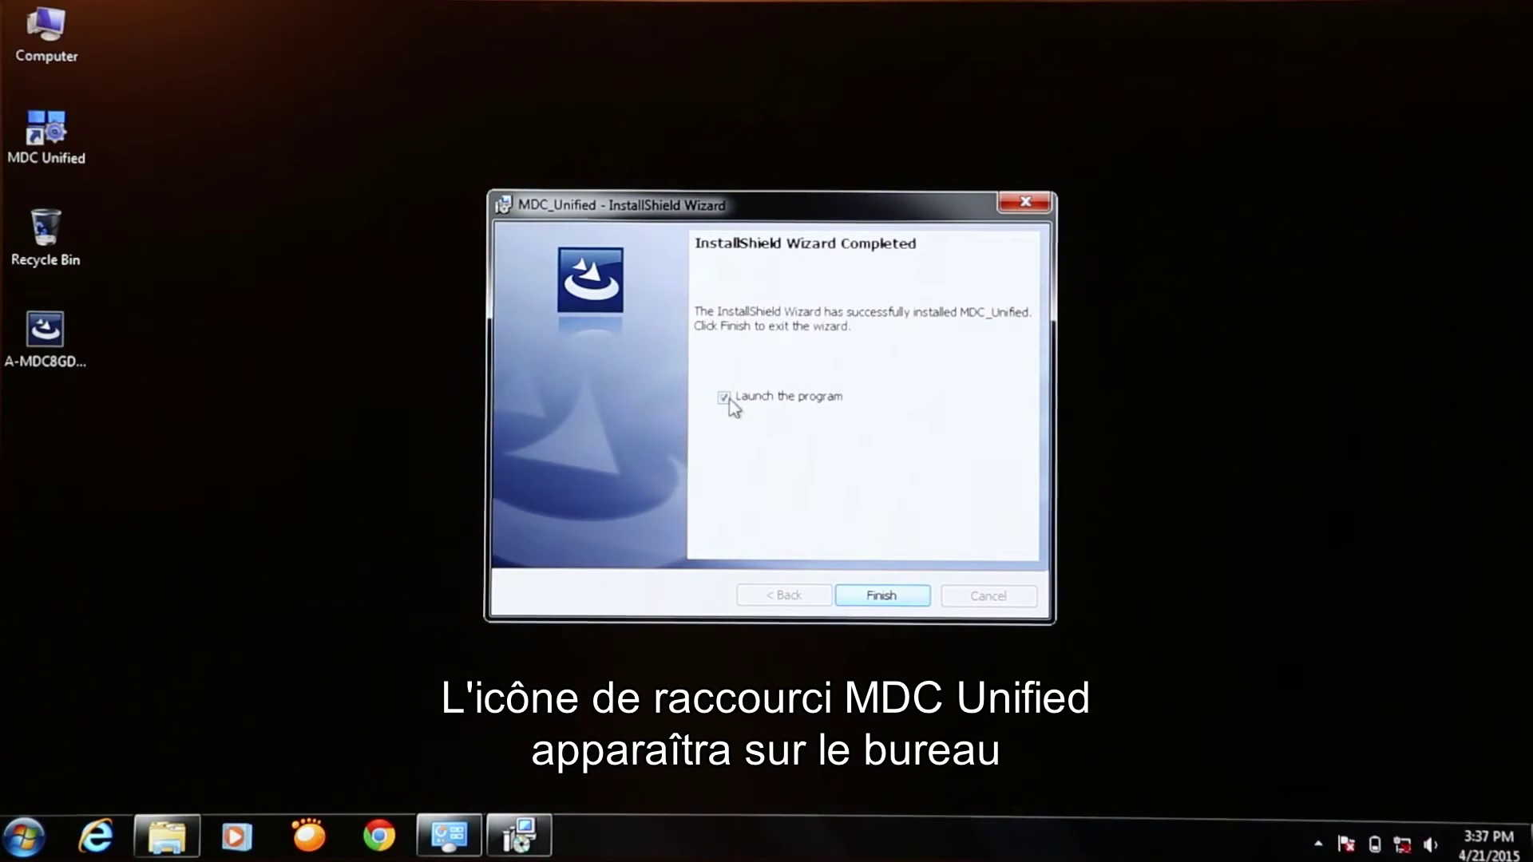
{"action": "left_click", "coordinate": [880, 596]}
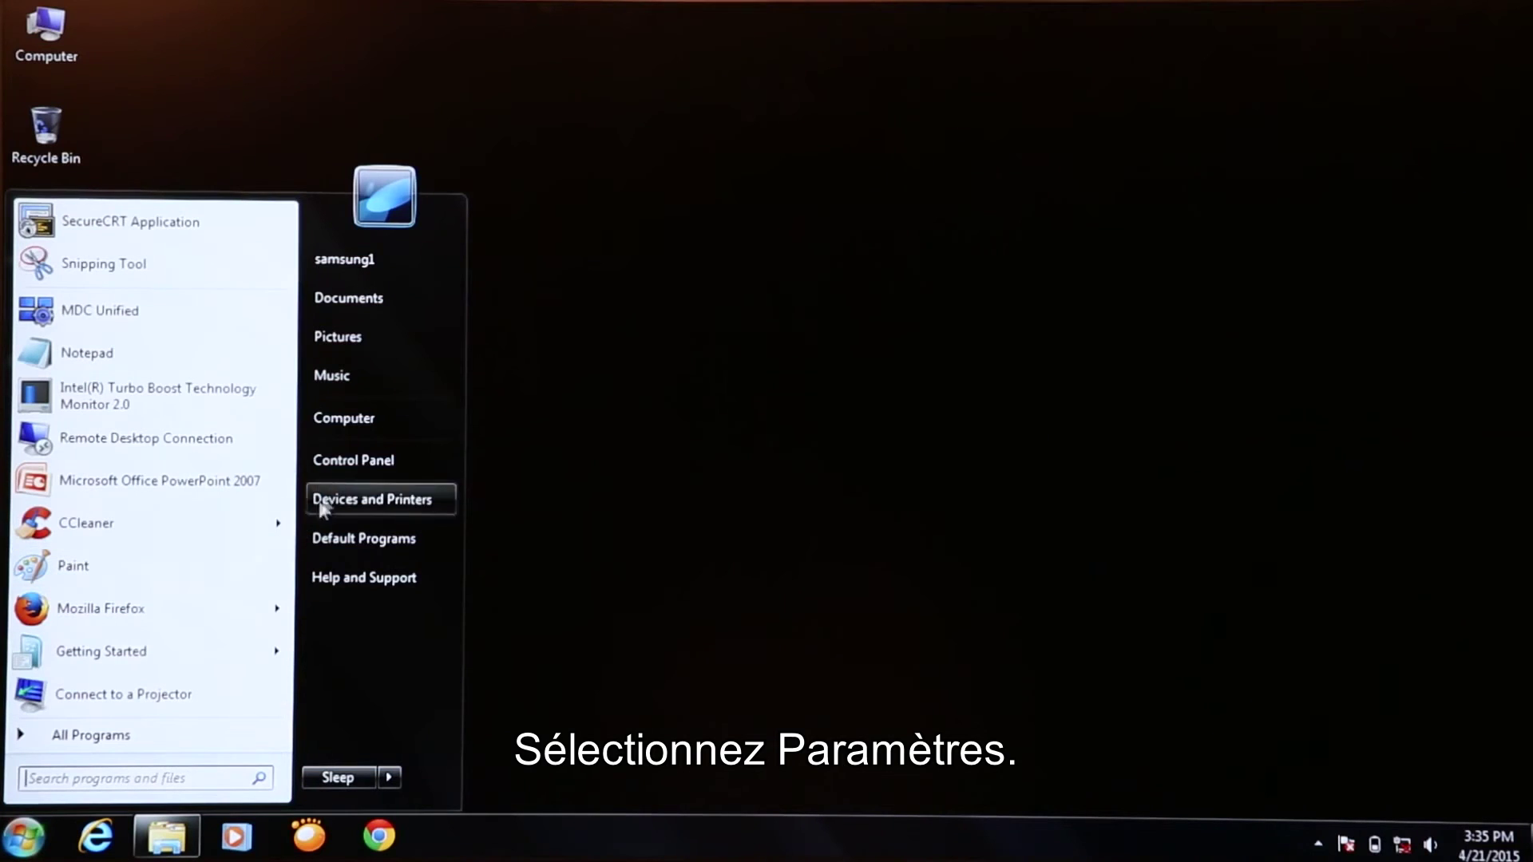
Uninstall MDC_Unified through Control Panel's Programs and Features, confirming the removal.
{"action": "left_click", "coordinate": [358, 464]}
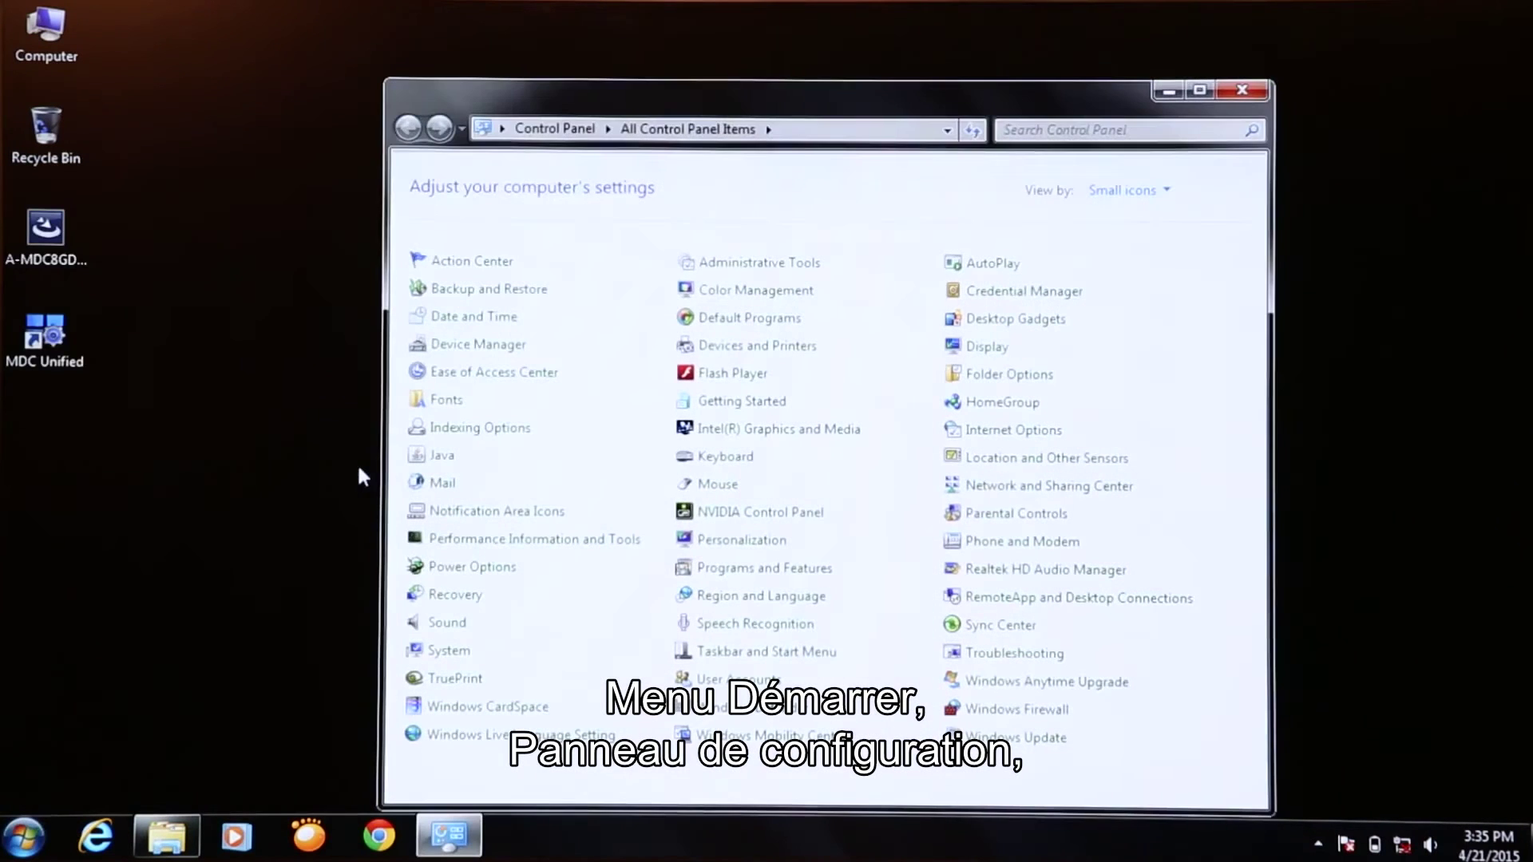
{"action": "double_click", "coordinate": [717, 570]}
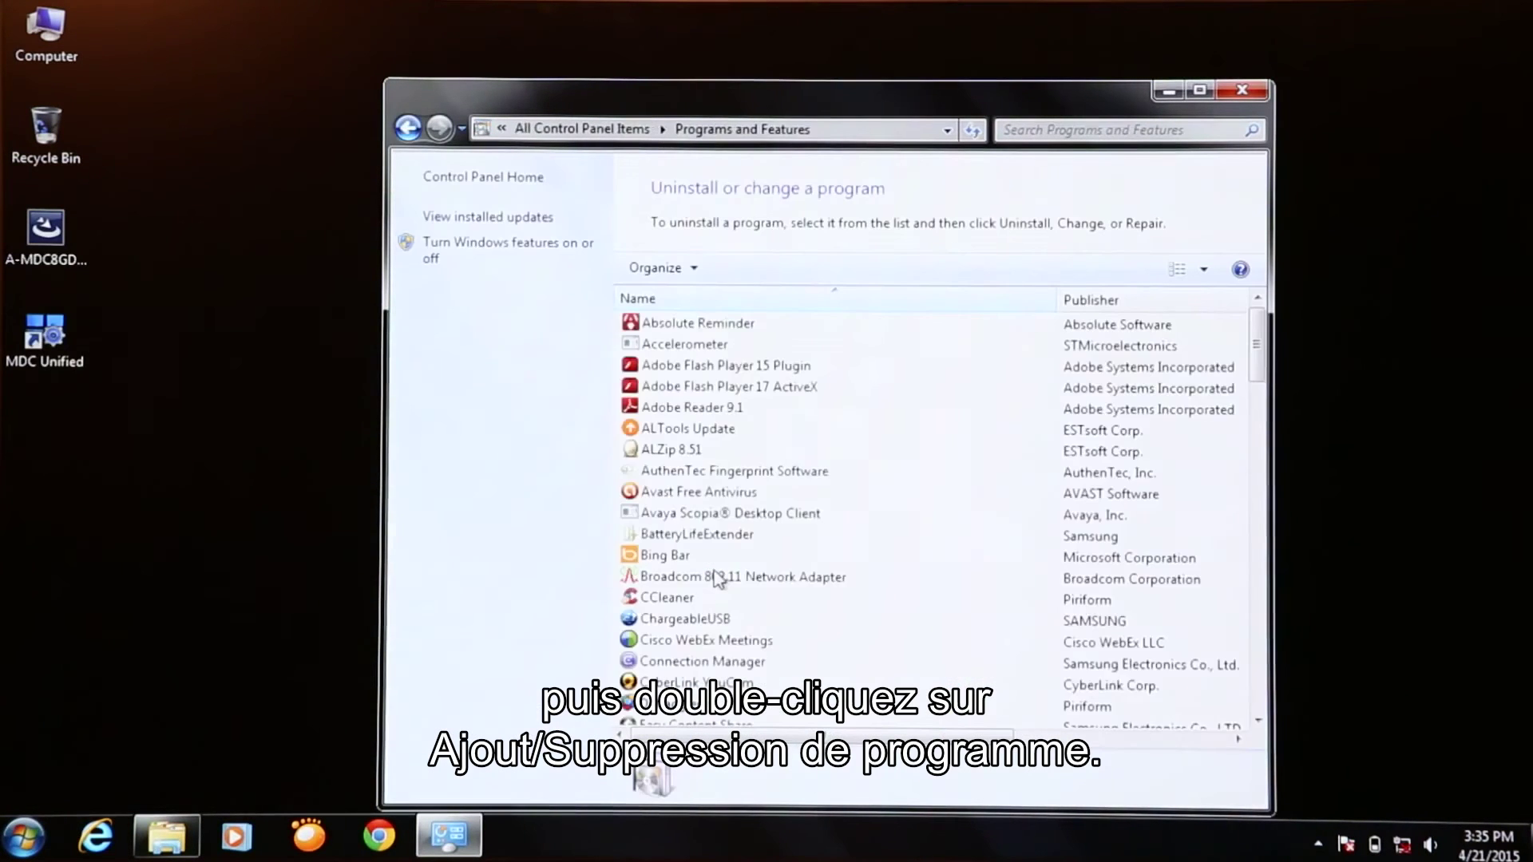
{"action": "scroll", "coordinate": [1156, 500], "scroll_direction": "down", "scroll_amount": 10}
{"action": "scroll", "coordinate": [1157, 501], "scroll_direction": "down", "scroll_amount": 1}
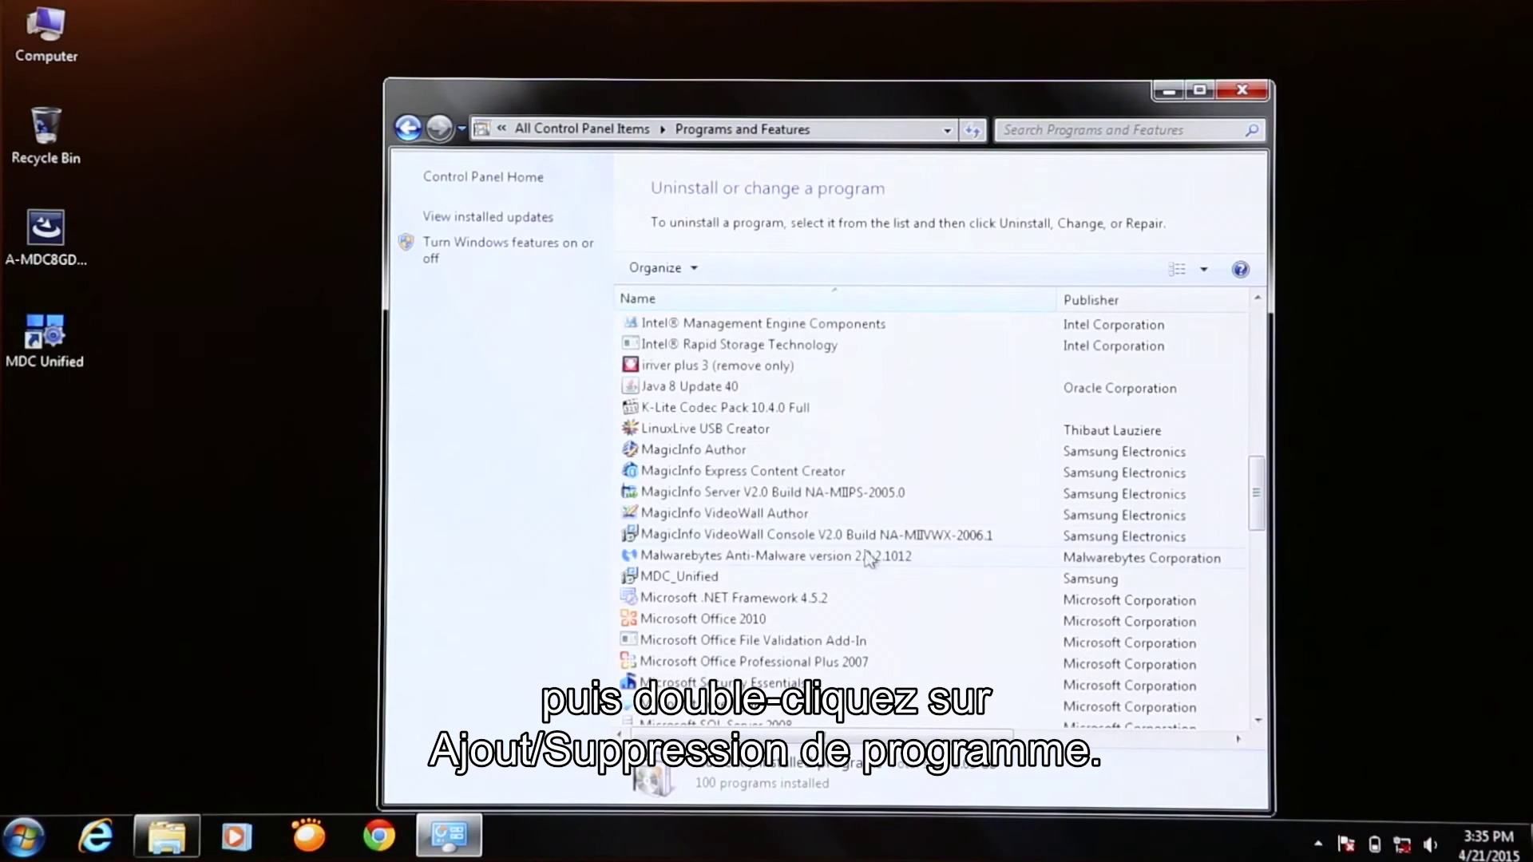
{"action": "left_click", "coordinate": [729, 579]}
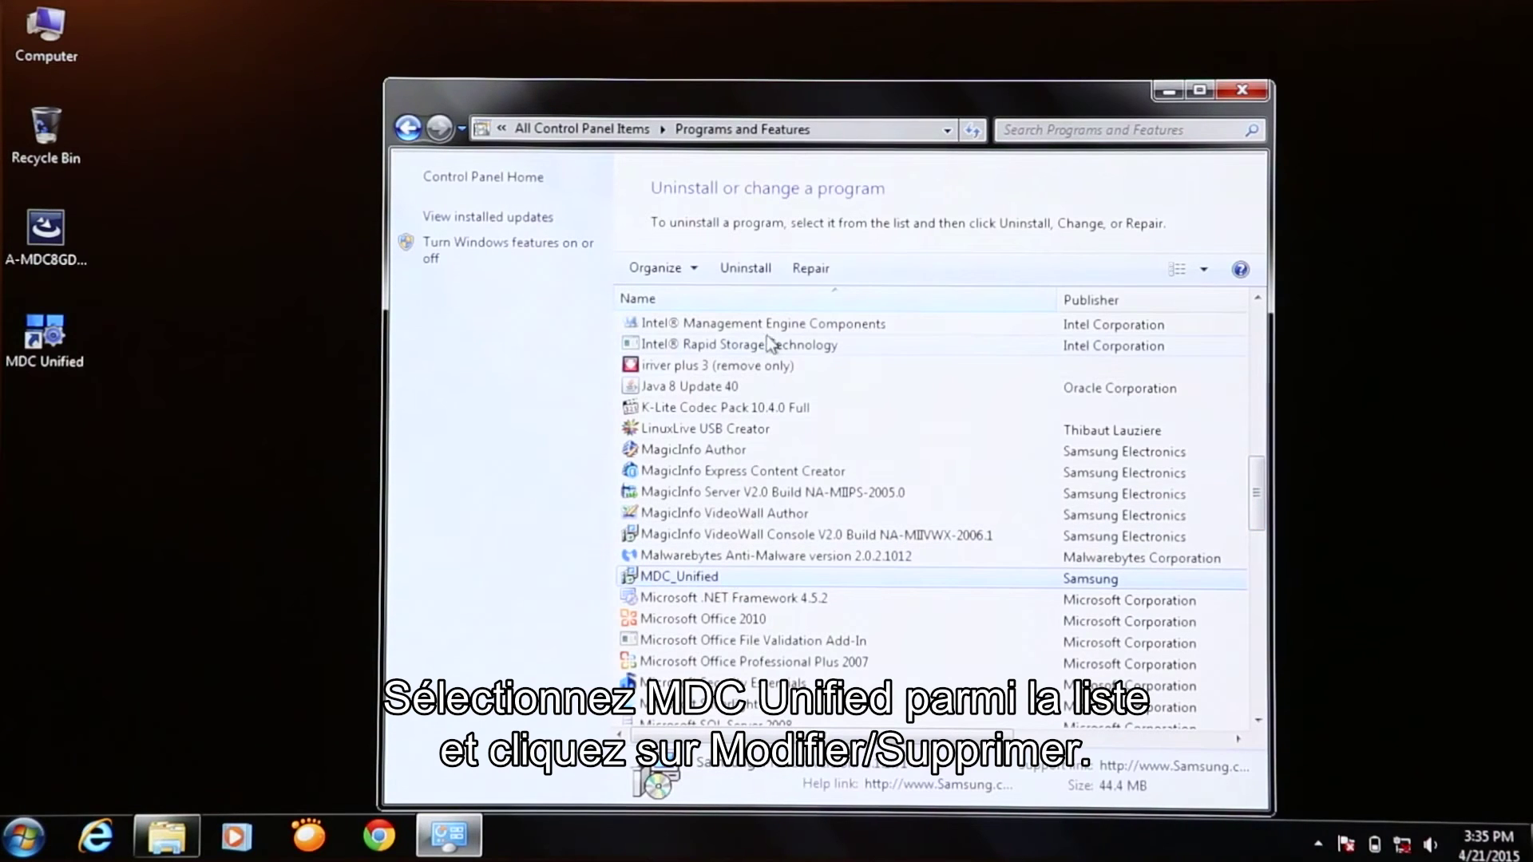
{"action": "left_click", "coordinate": [758, 278]}
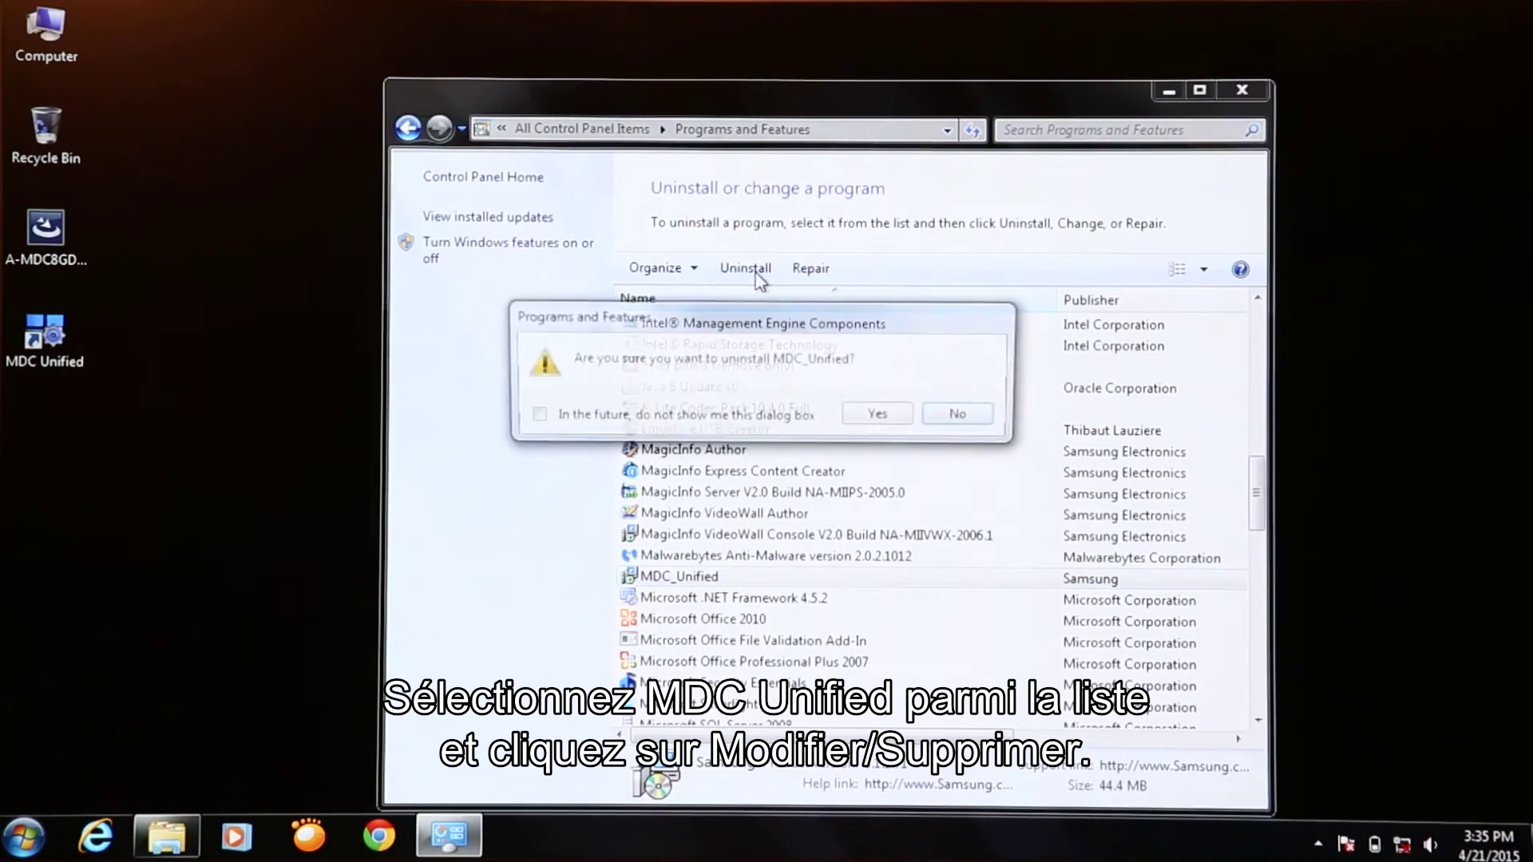
{"action": "left_click", "coordinate": [874, 411]}
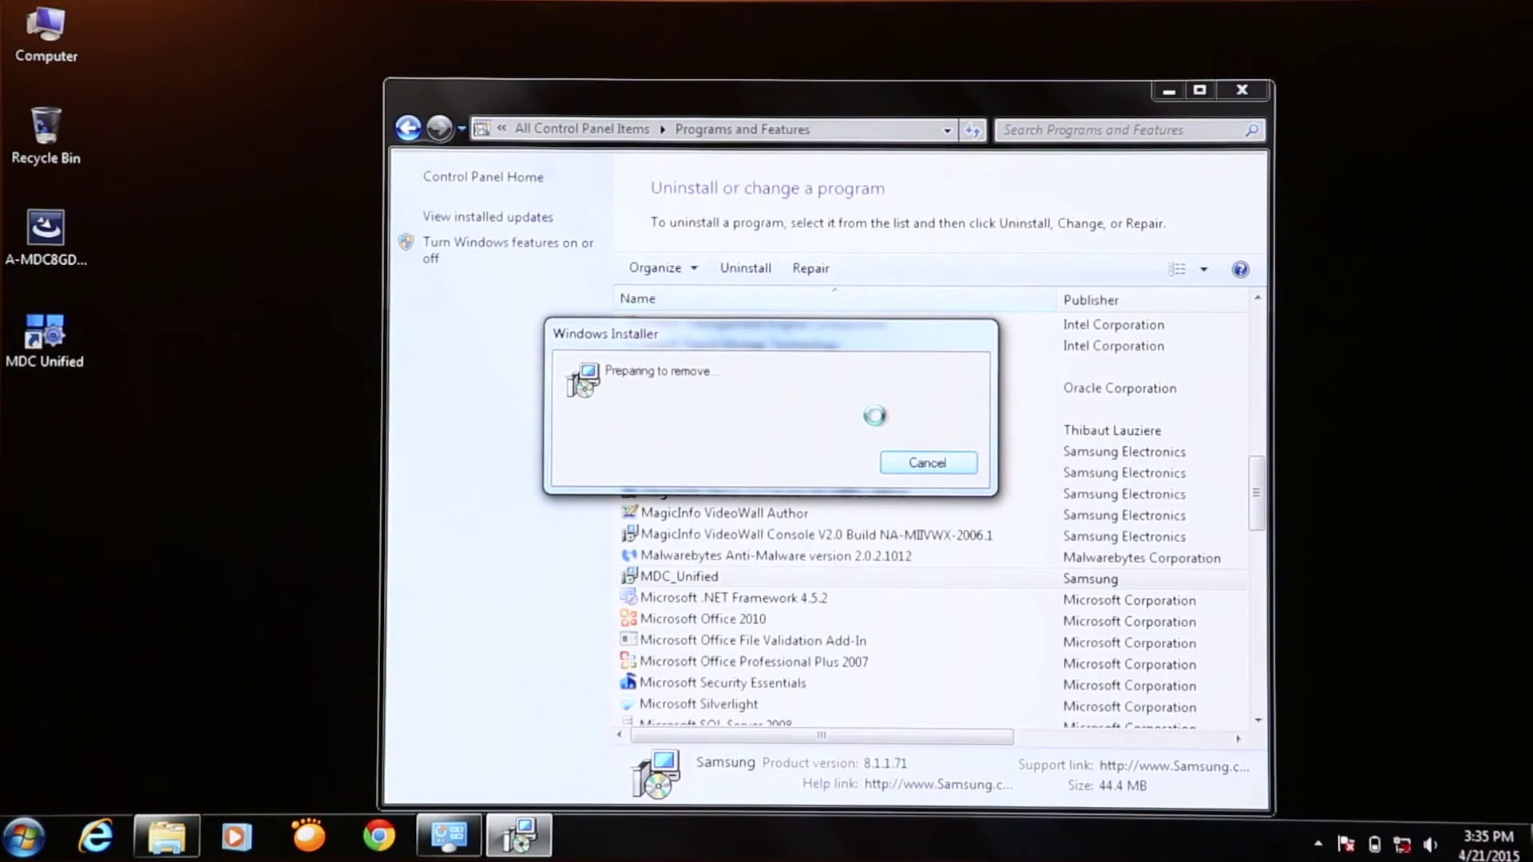
{"action": "left_click", "coordinate": [1168, 90]}
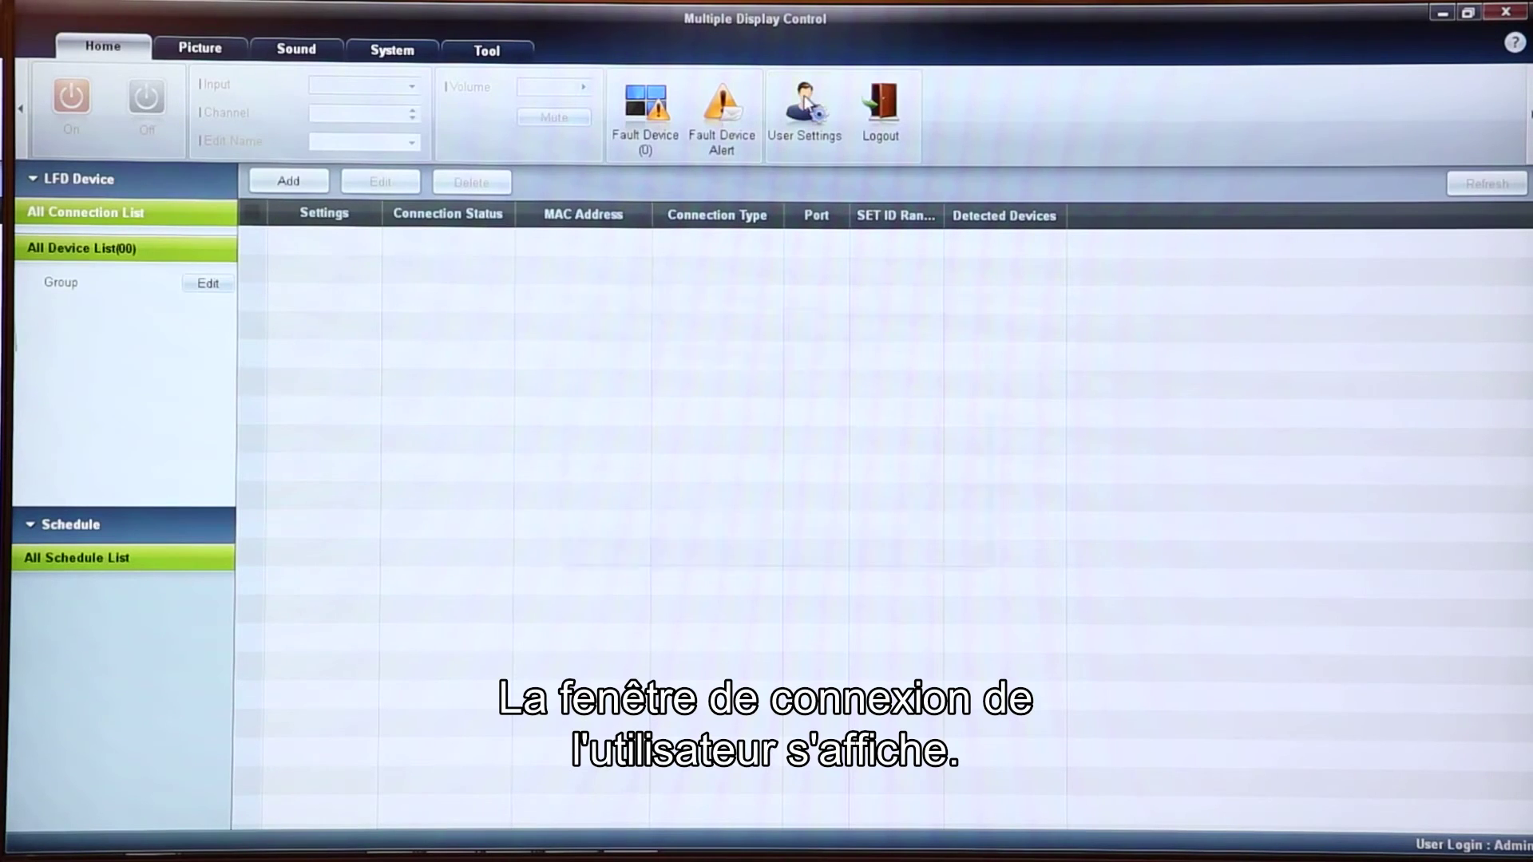
Set a new password for the Admin account in User Settings > Edit User.
{"action": "left_click", "coordinate": [805, 105]}
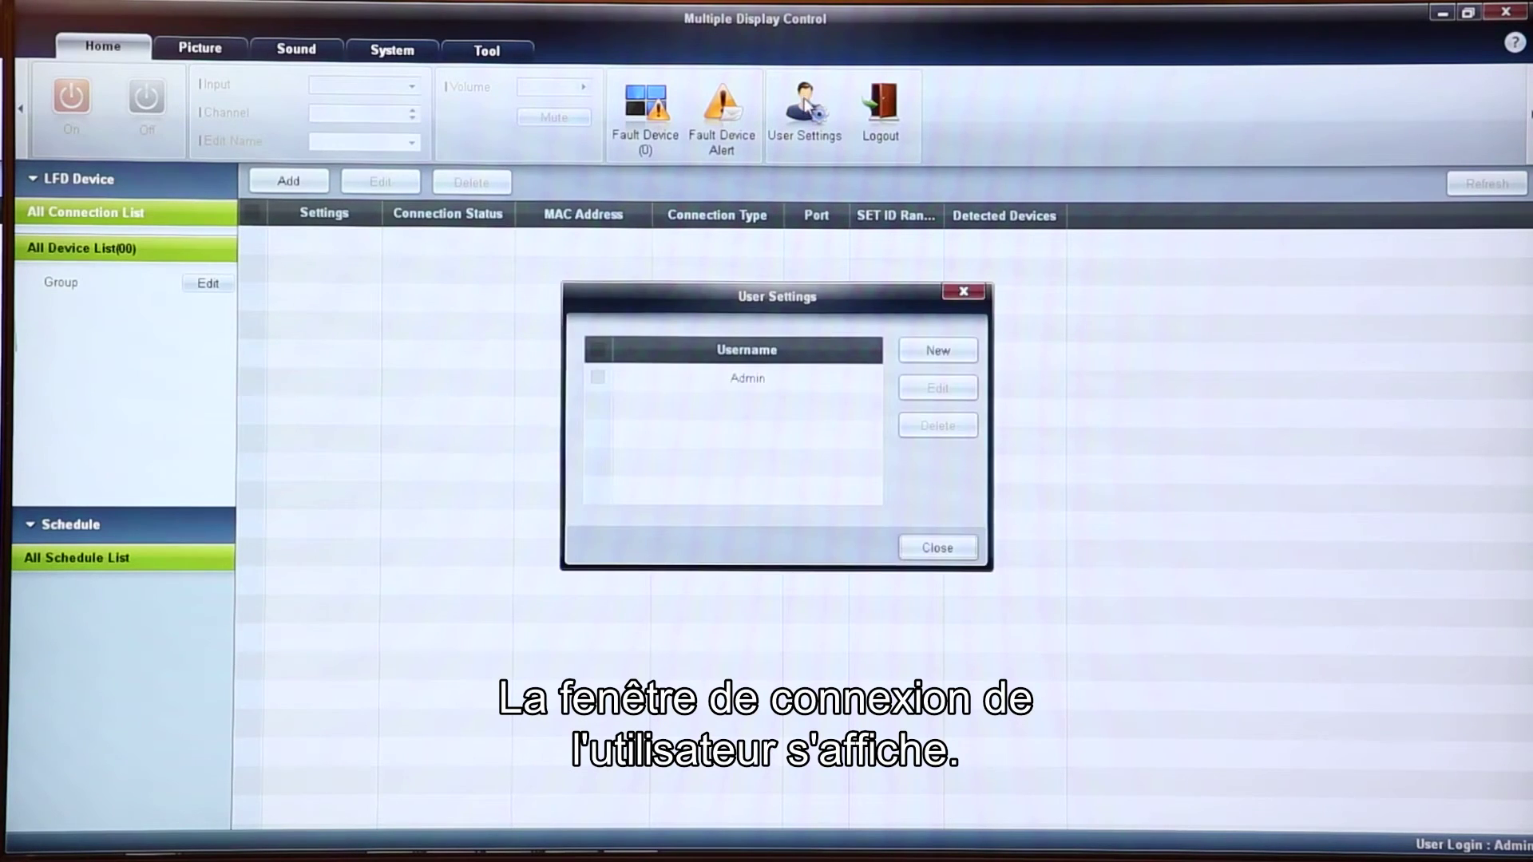
{"action": "left_click", "coordinate": [599, 380]}
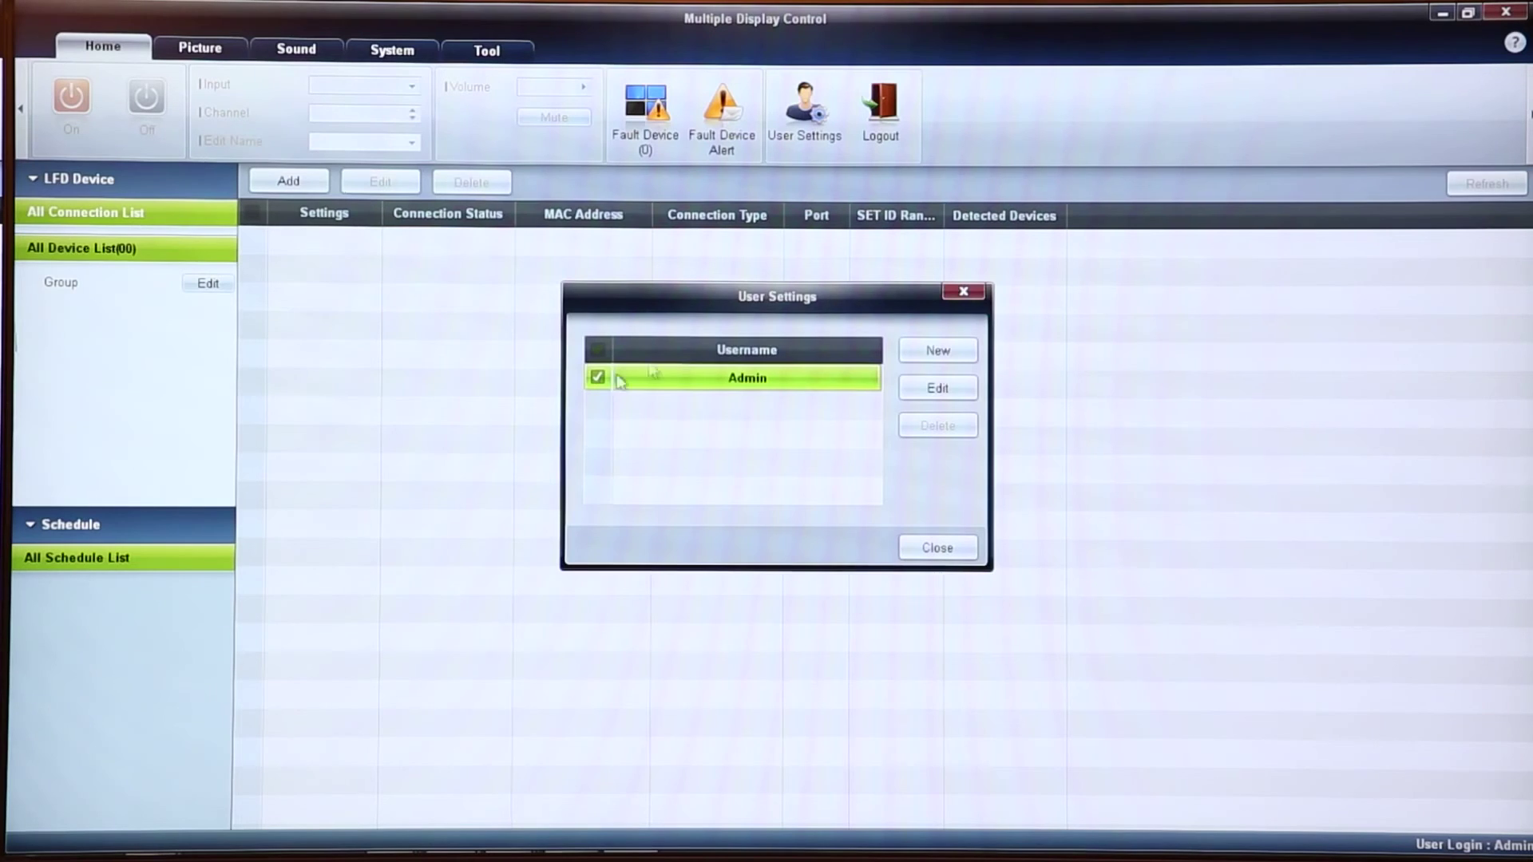
{"action": "left_click", "coordinate": [953, 394]}
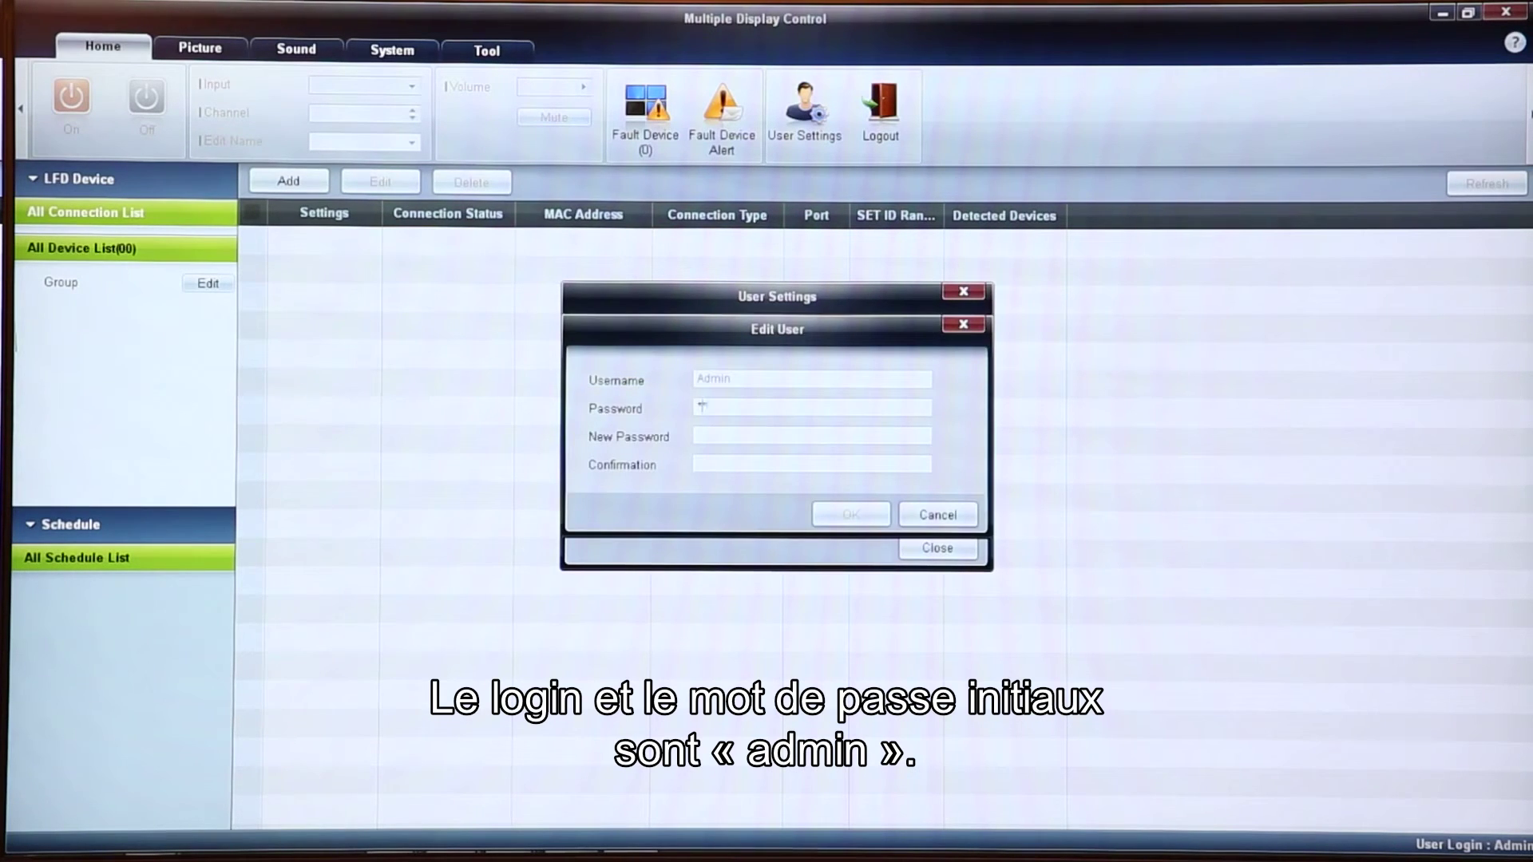
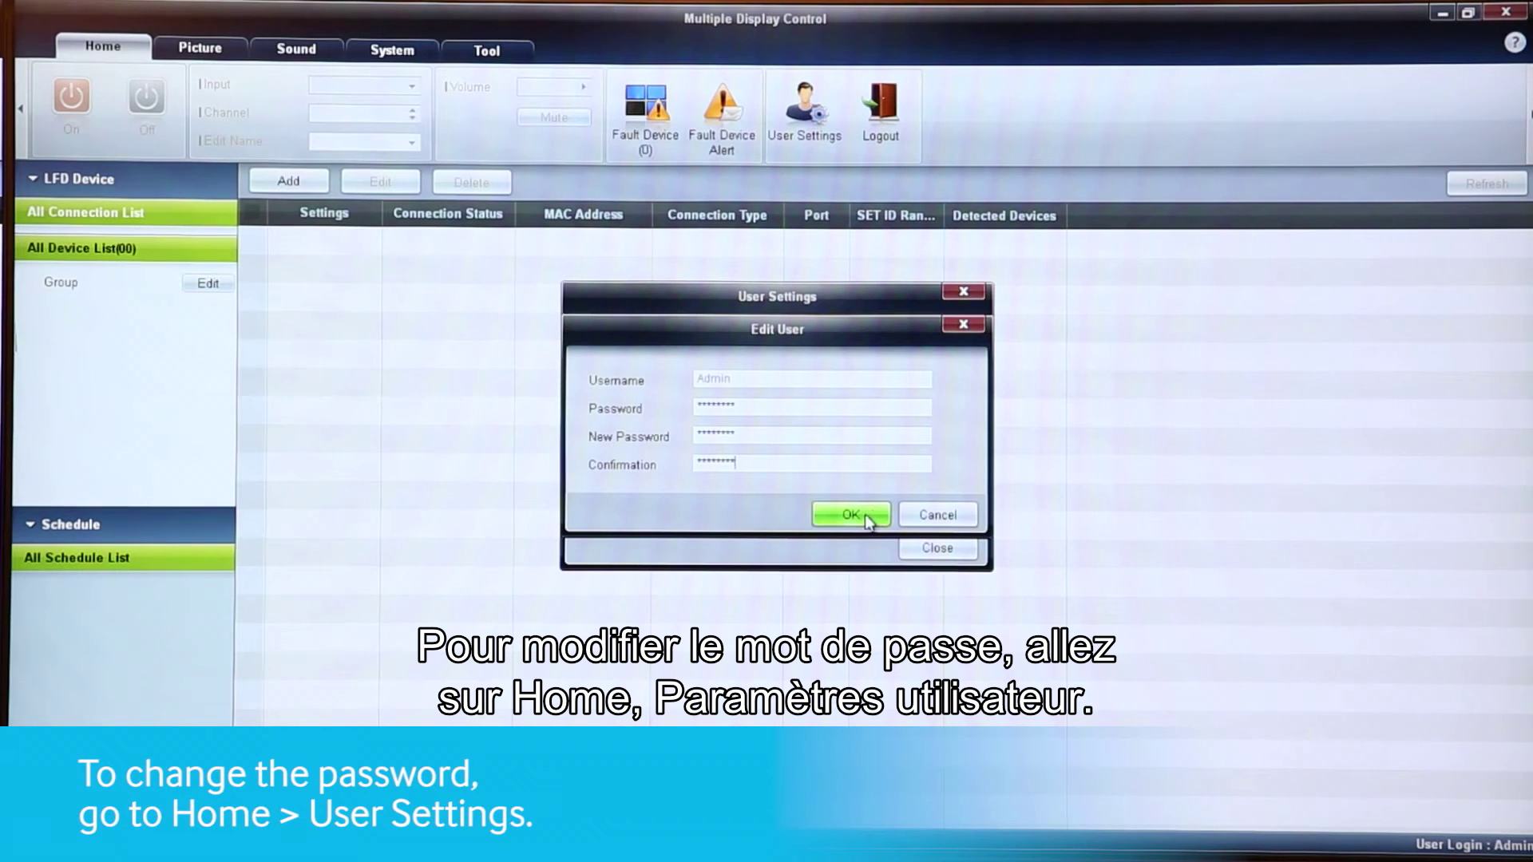
{"action": "left_click", "coordinate": [853, 514]}
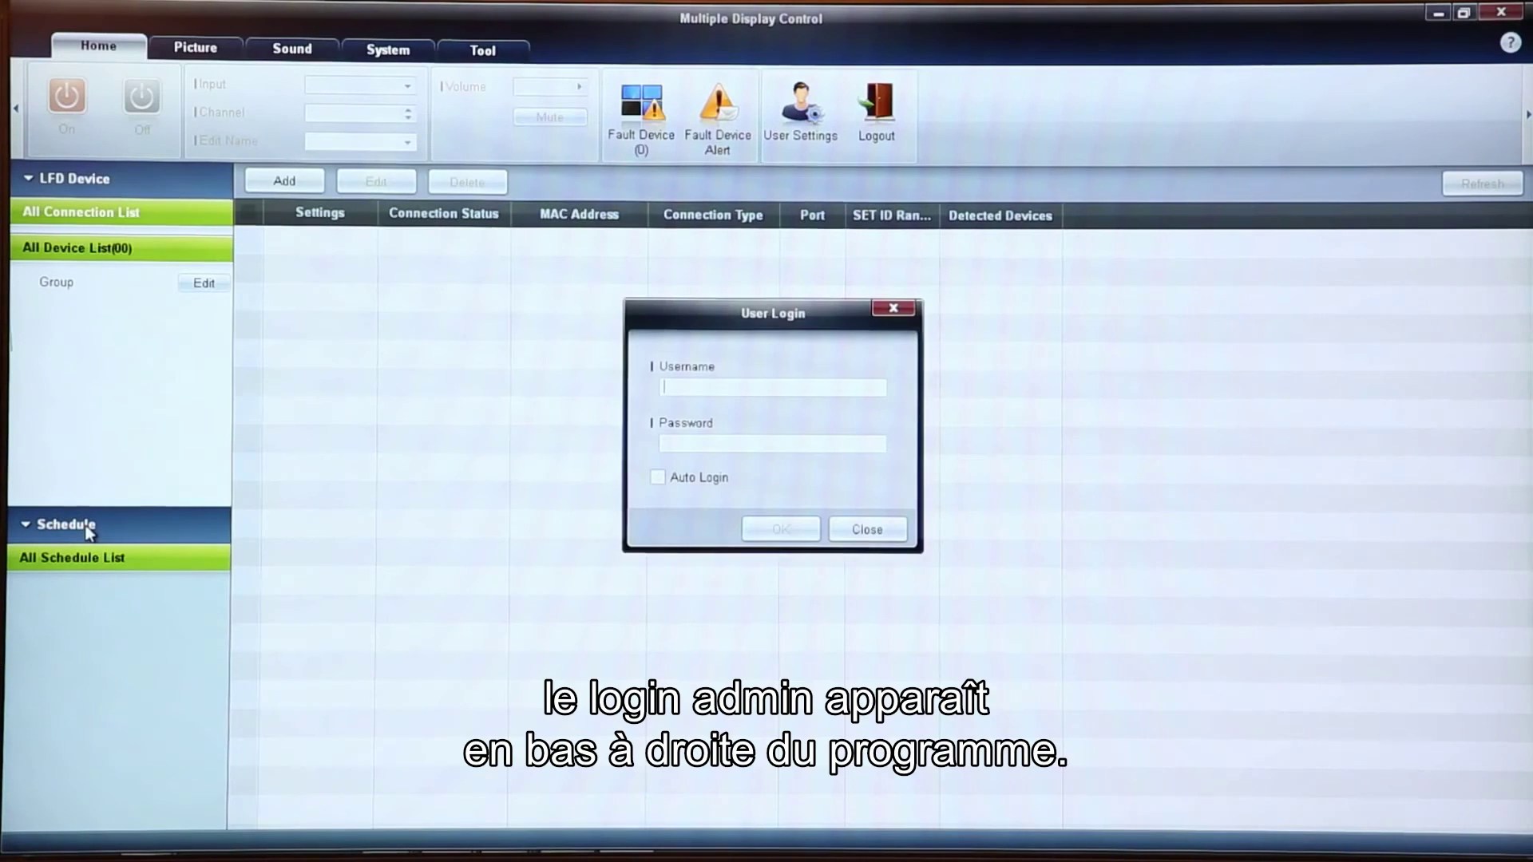
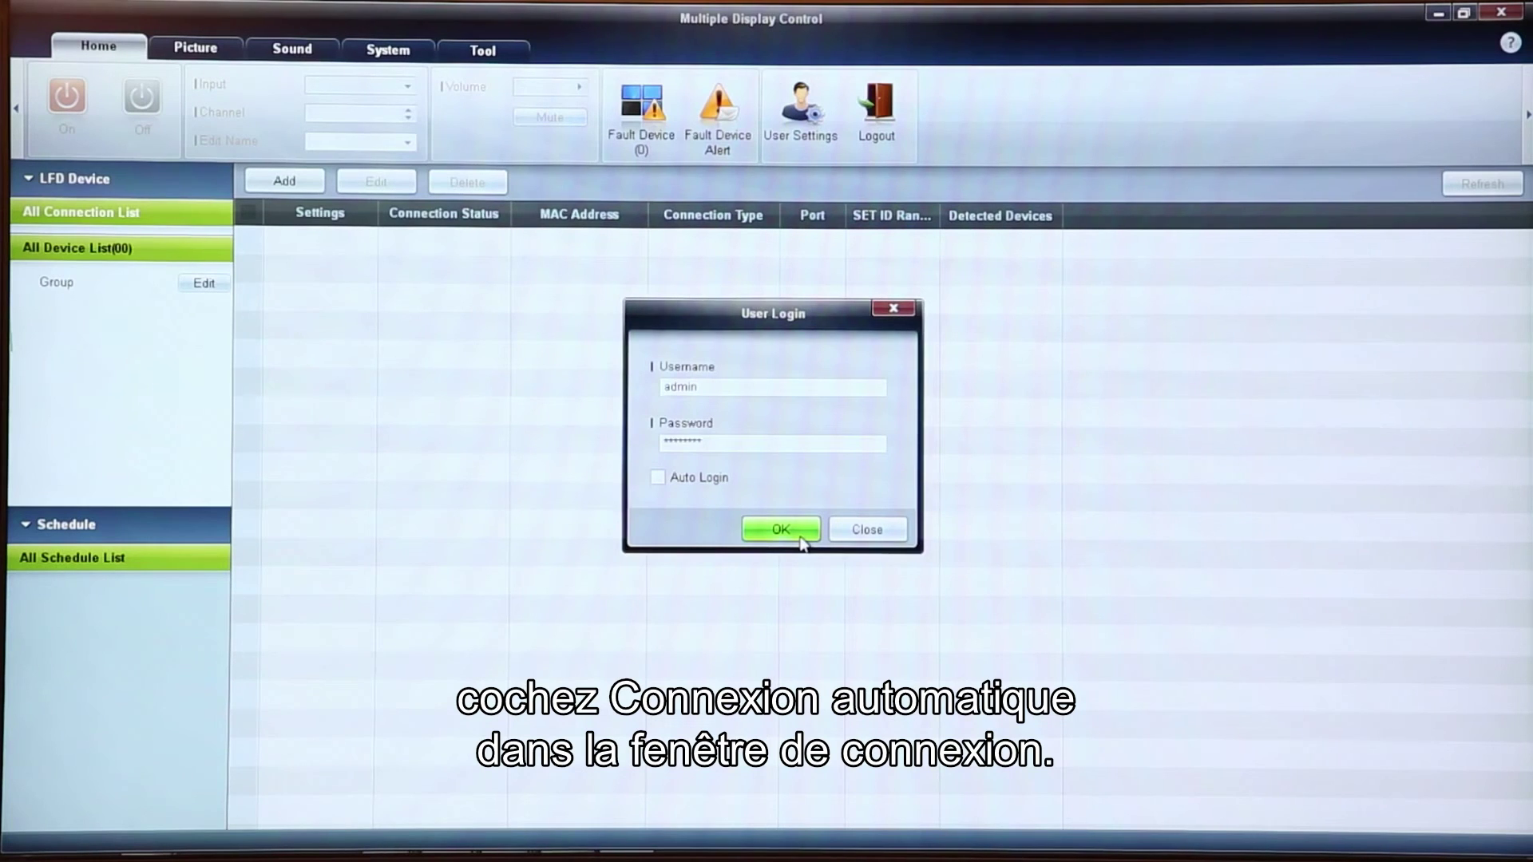
Log in to MDC Unified with username admin and the new password.
{"action": "left_click", "coordinate": [779, 531]}
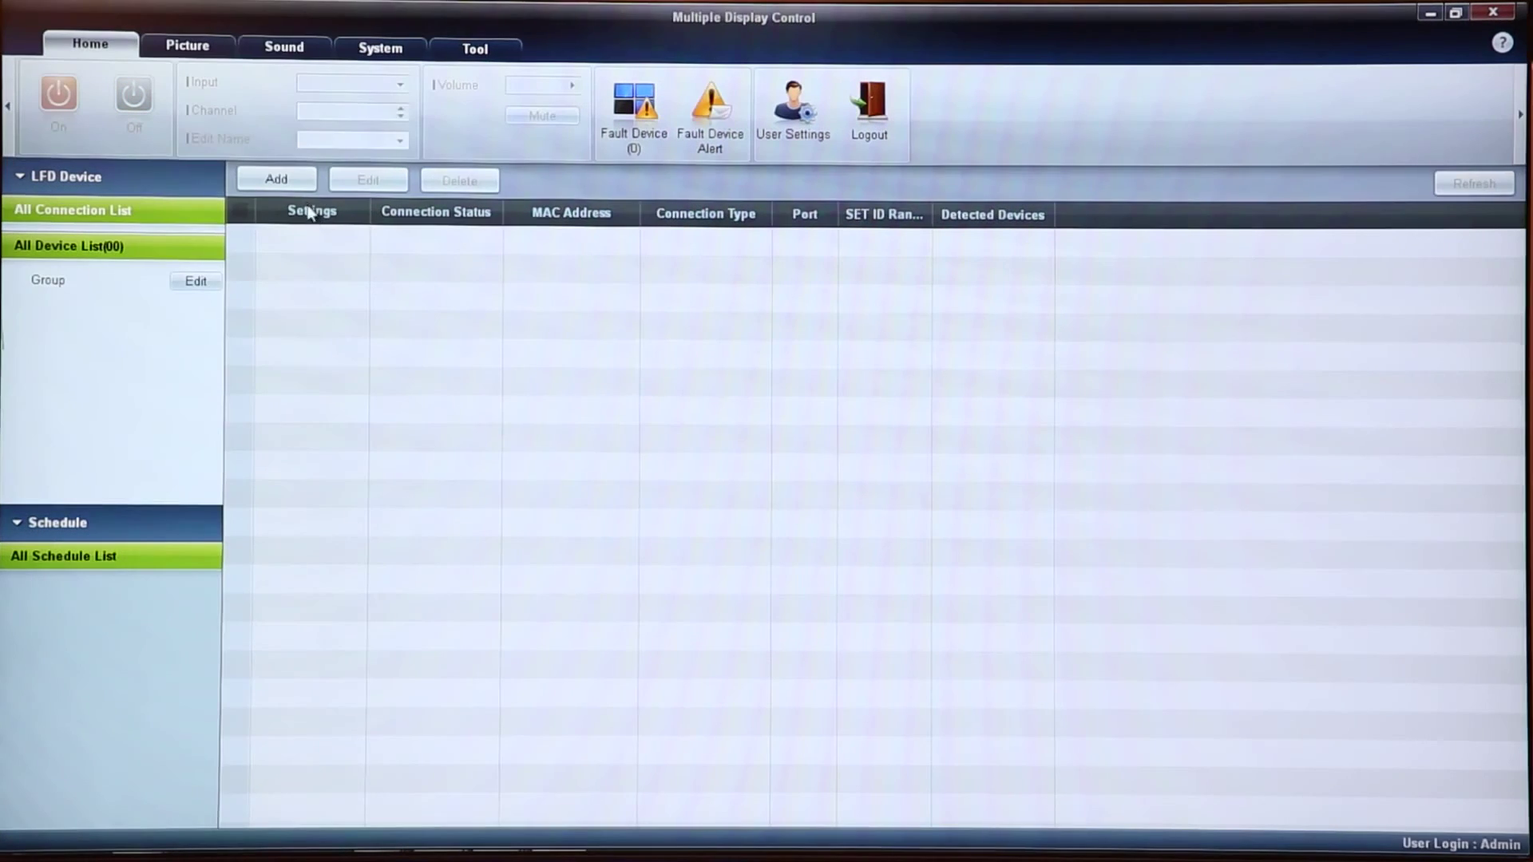
Try adding a Serial display connection on port COM13.
{"action": "left_click", "coordinate": [292, 180]}
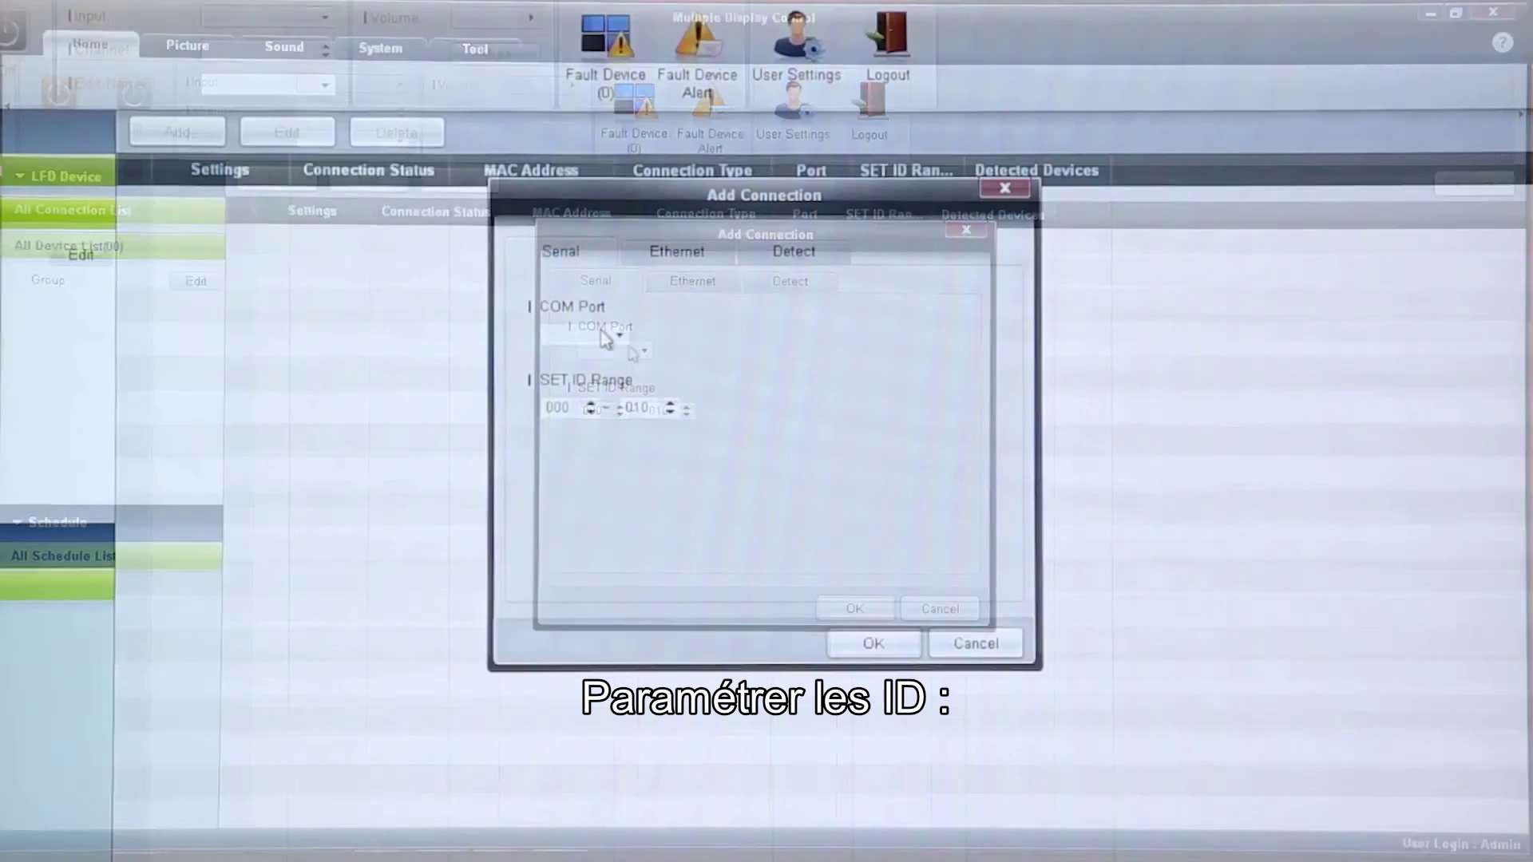
{"action": "left_click", "coordinate": [635, 349]}
{"action": "left_click", "coordinate": [594, 382]}
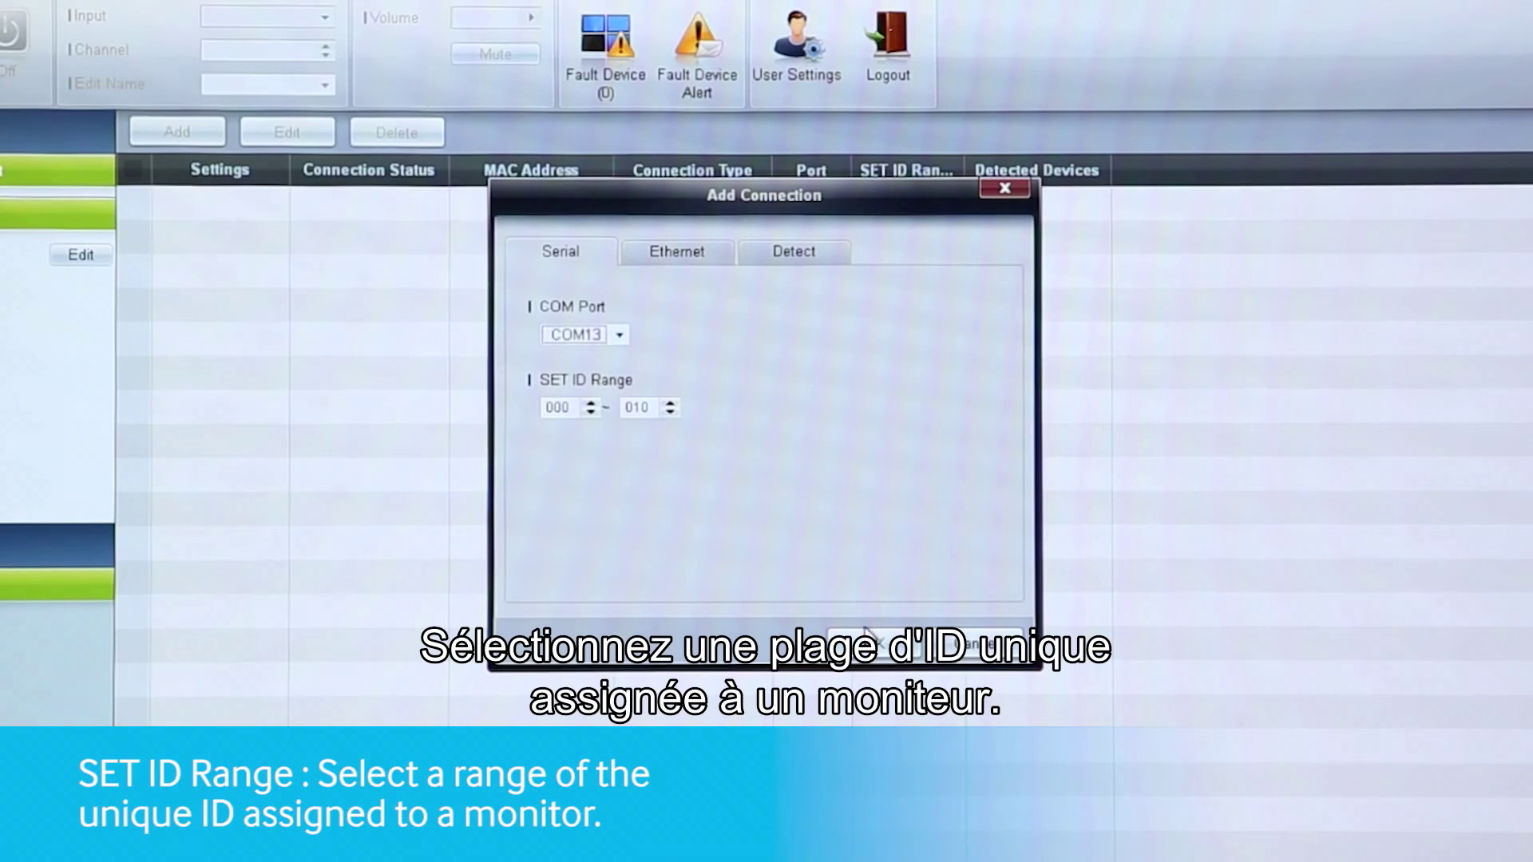
{"action": "left_click", "coordinate": [880, 646]}
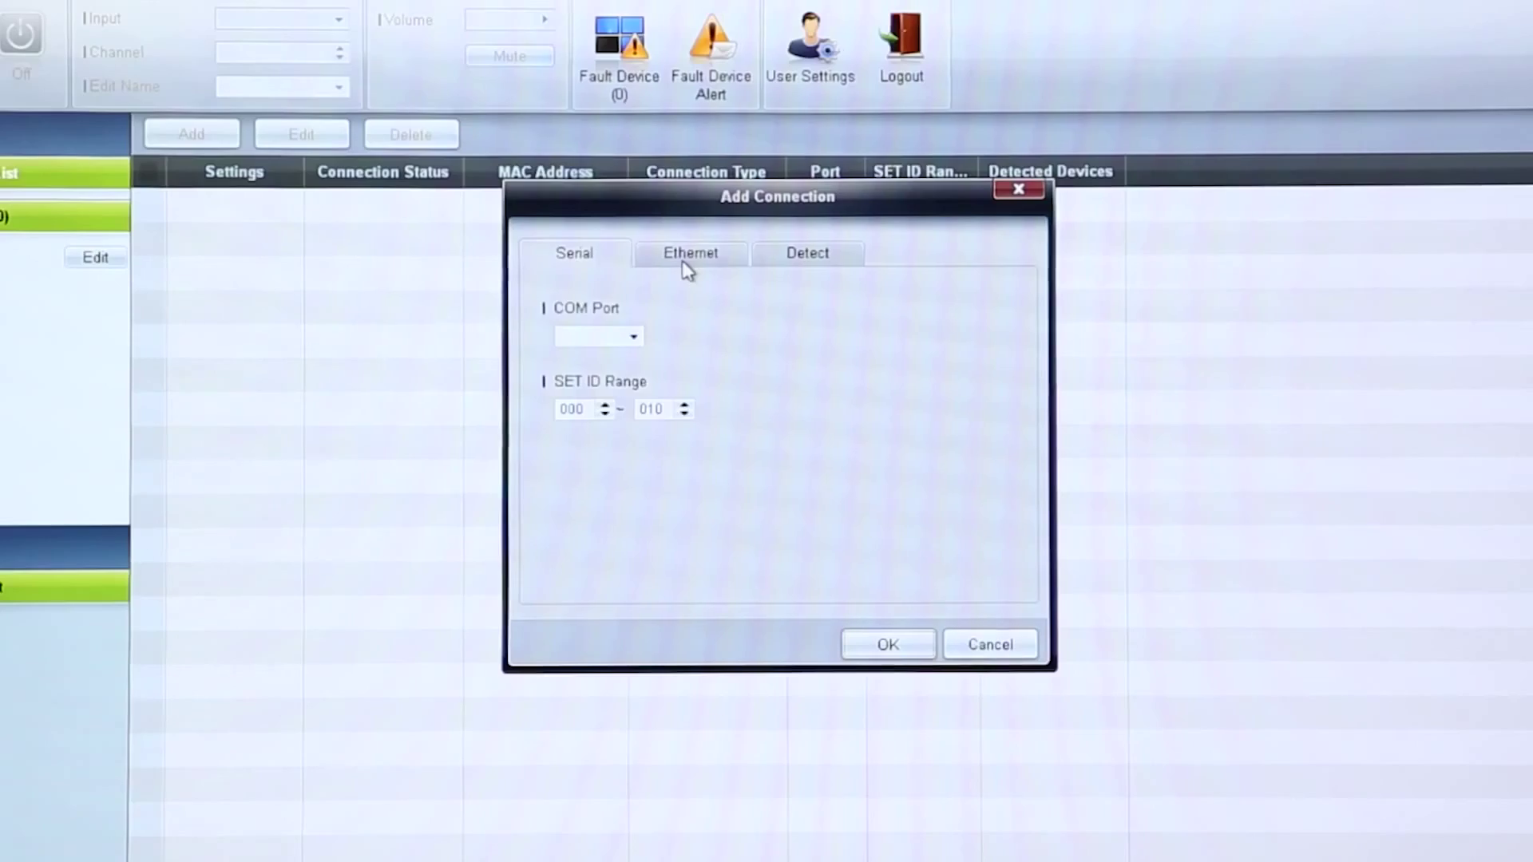
Add an Ethernet connection to the display at IP 192.168.1.3.
{"action": "left_click", "coordinate": [689, 256]}
{"action": "left_click", "coordinate": [570, 340]}
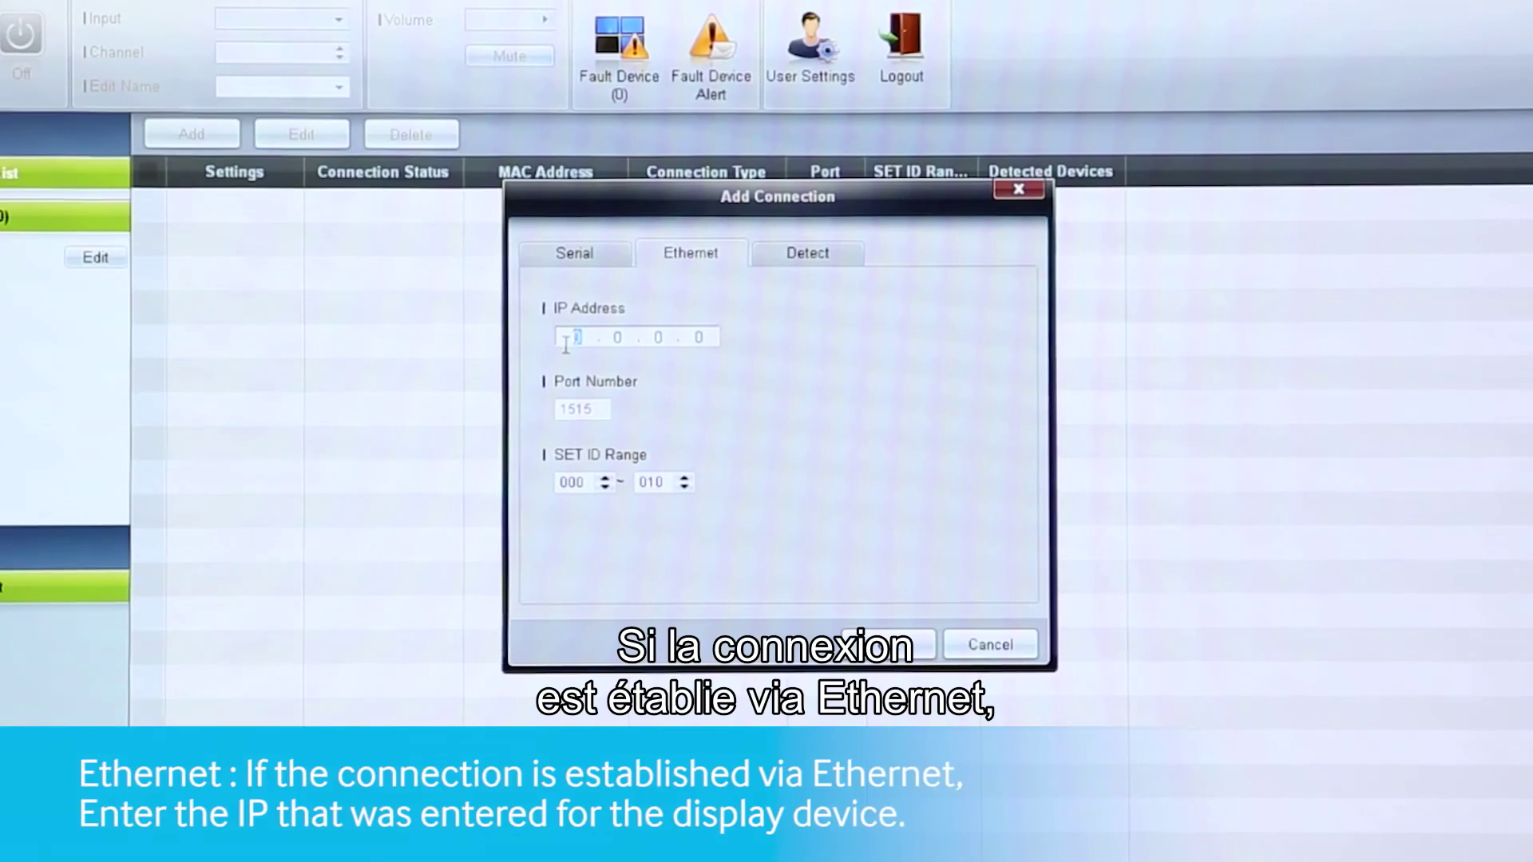
{"action": "type", "text": "192 . 168 . "}
{"action": "type", "text": "1 . "}
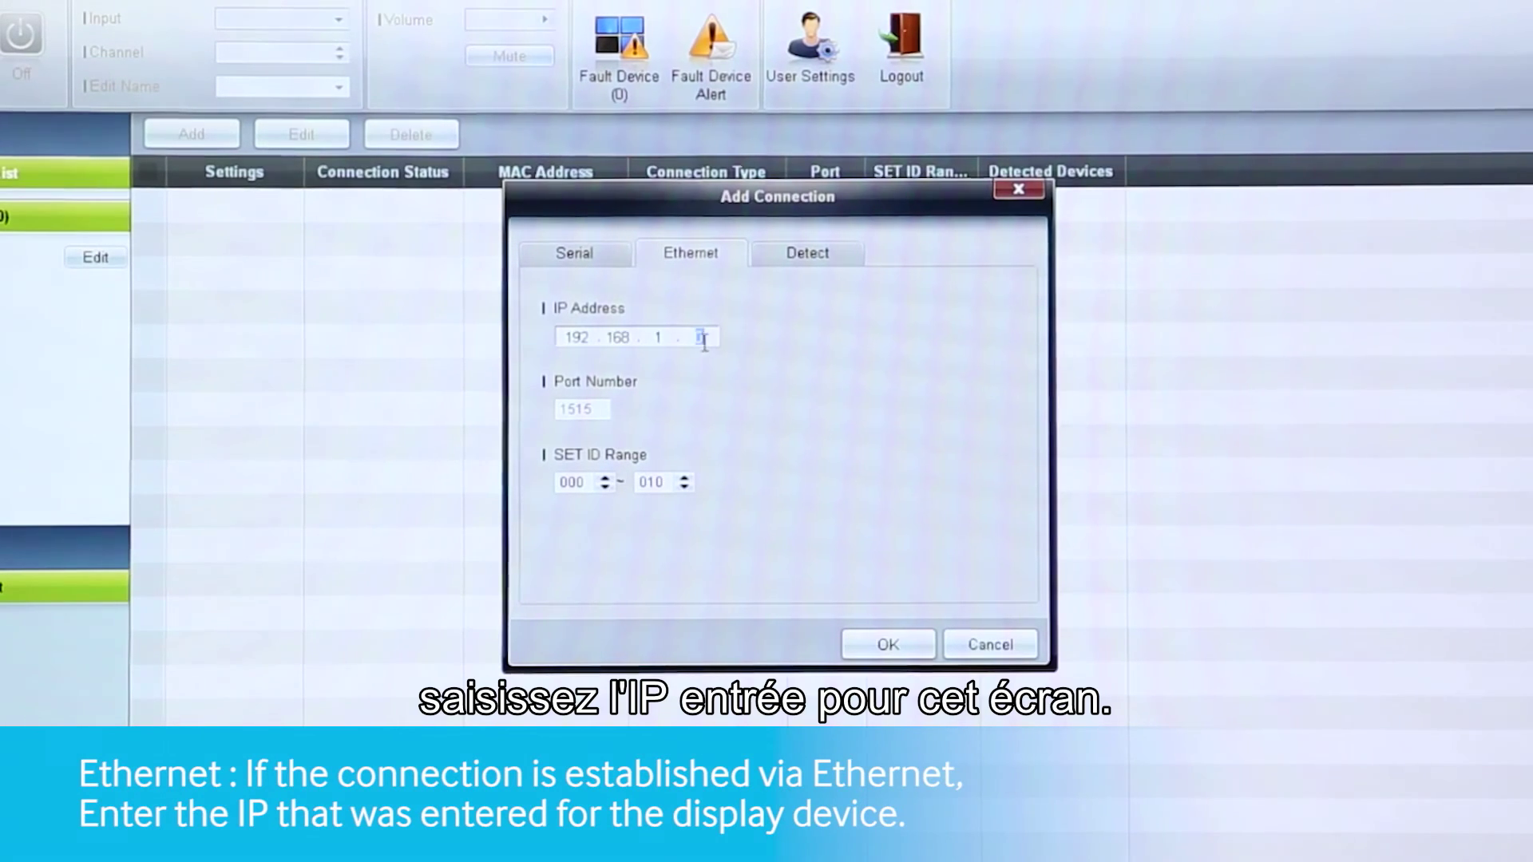
{"action": "type", "text": "3"}
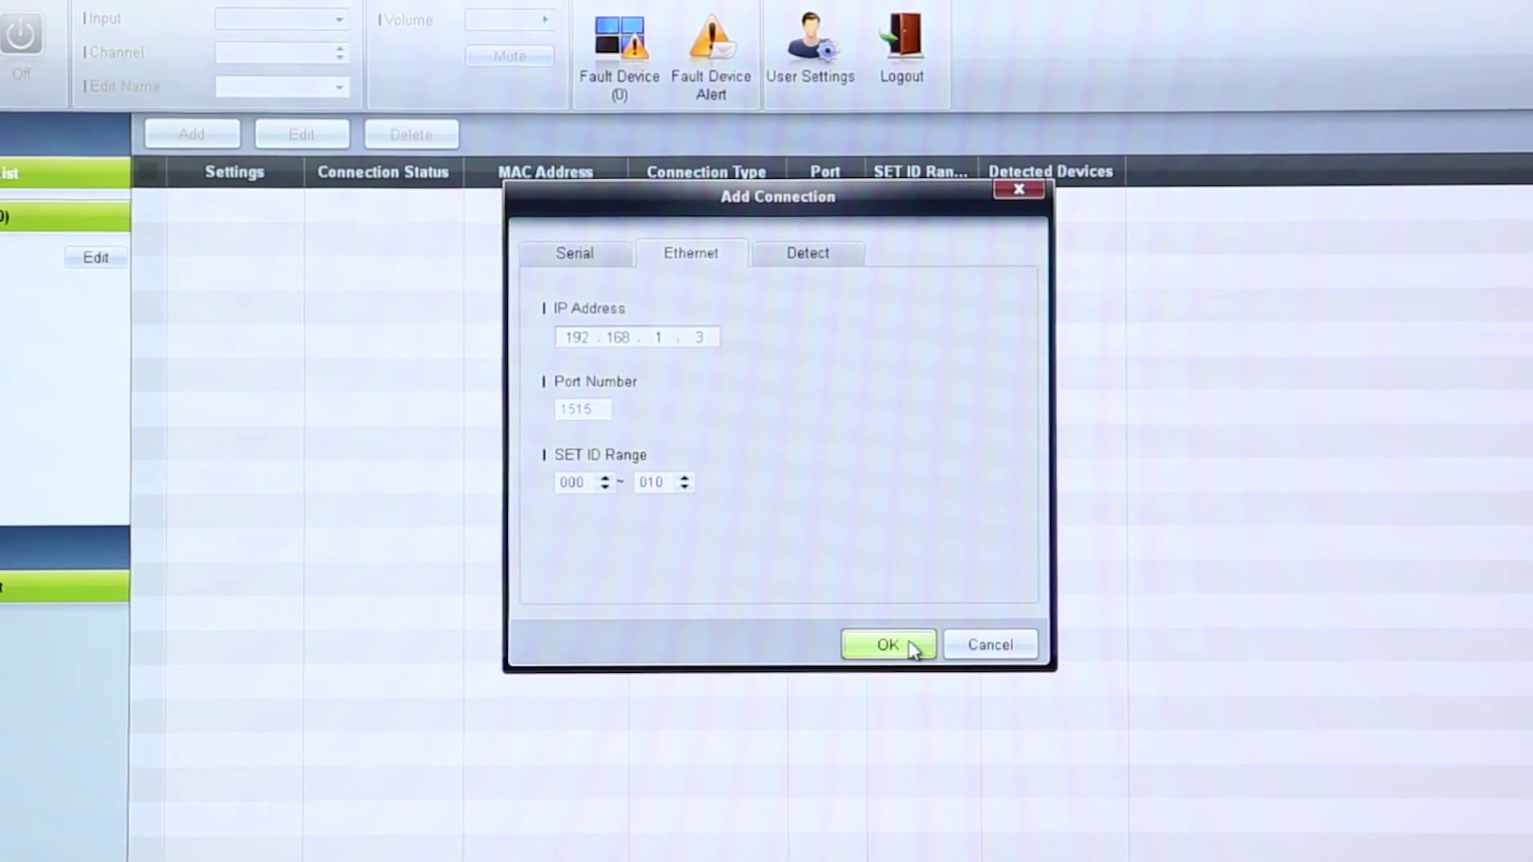
{"action": "left_click", "coordinate": [888, 646]}
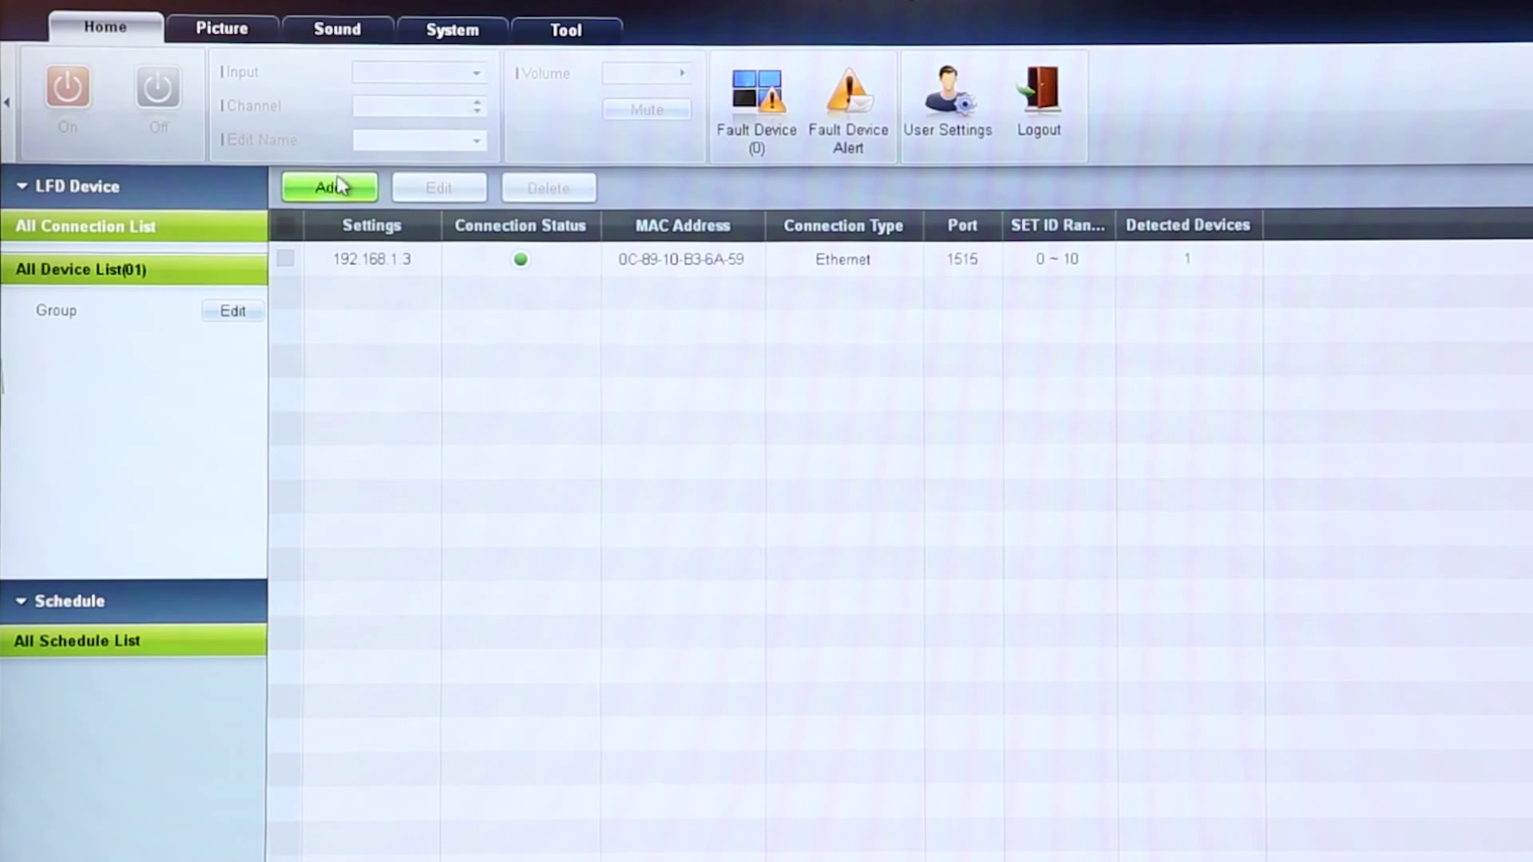
Detect network displays and add 192.168.1.4, 192.168.1.5 and 192.168.1.6.
{"action": "left_click", "coordinate": [363, 192]}
{"action": "left_click", "coordinate": [931, 314]}
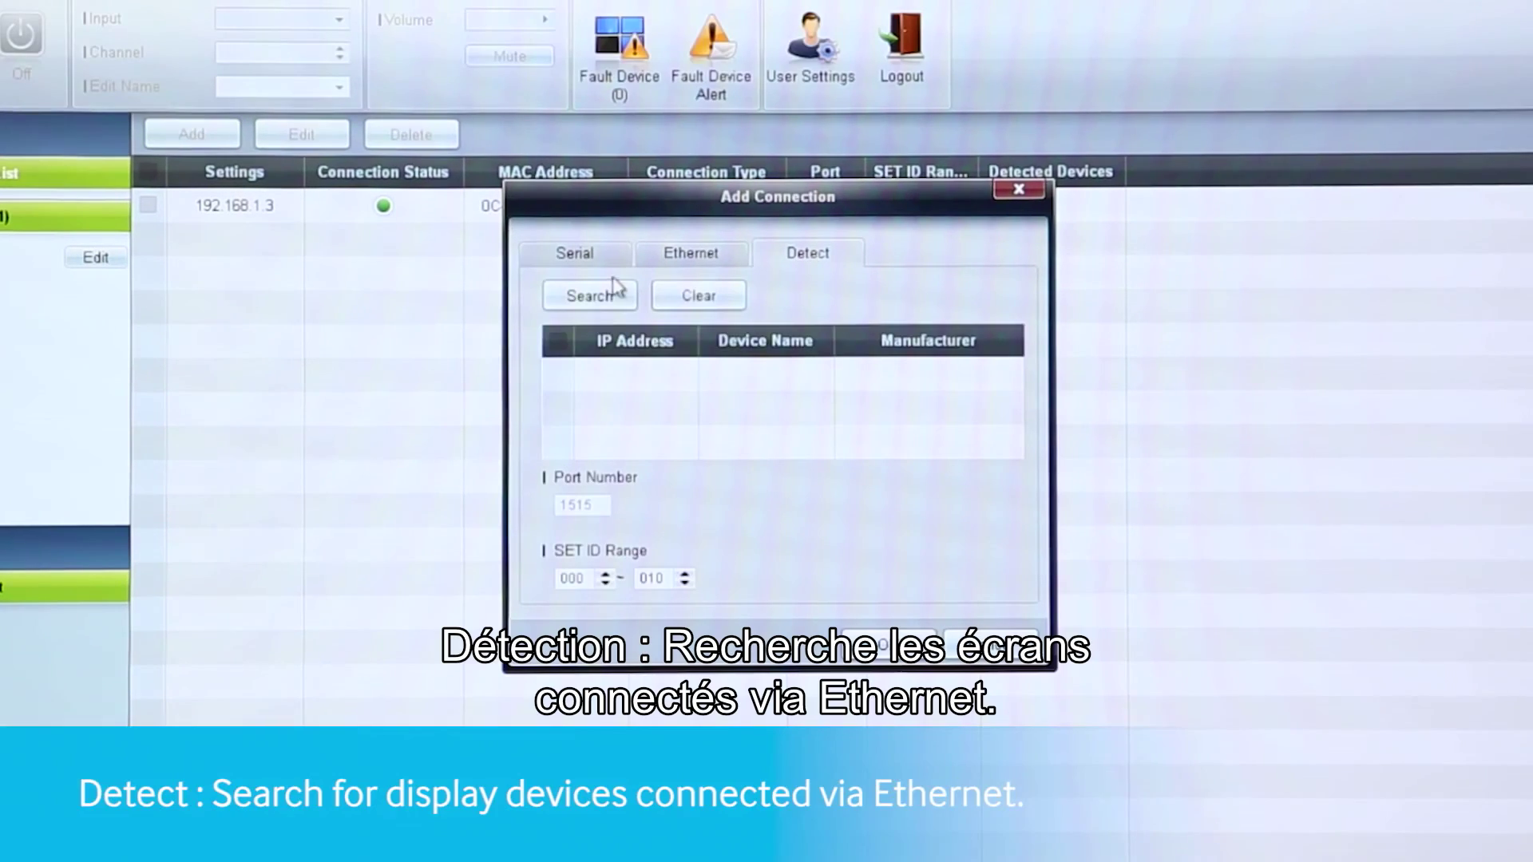
{"action": "left_click", "coordinate": [607, 294]}
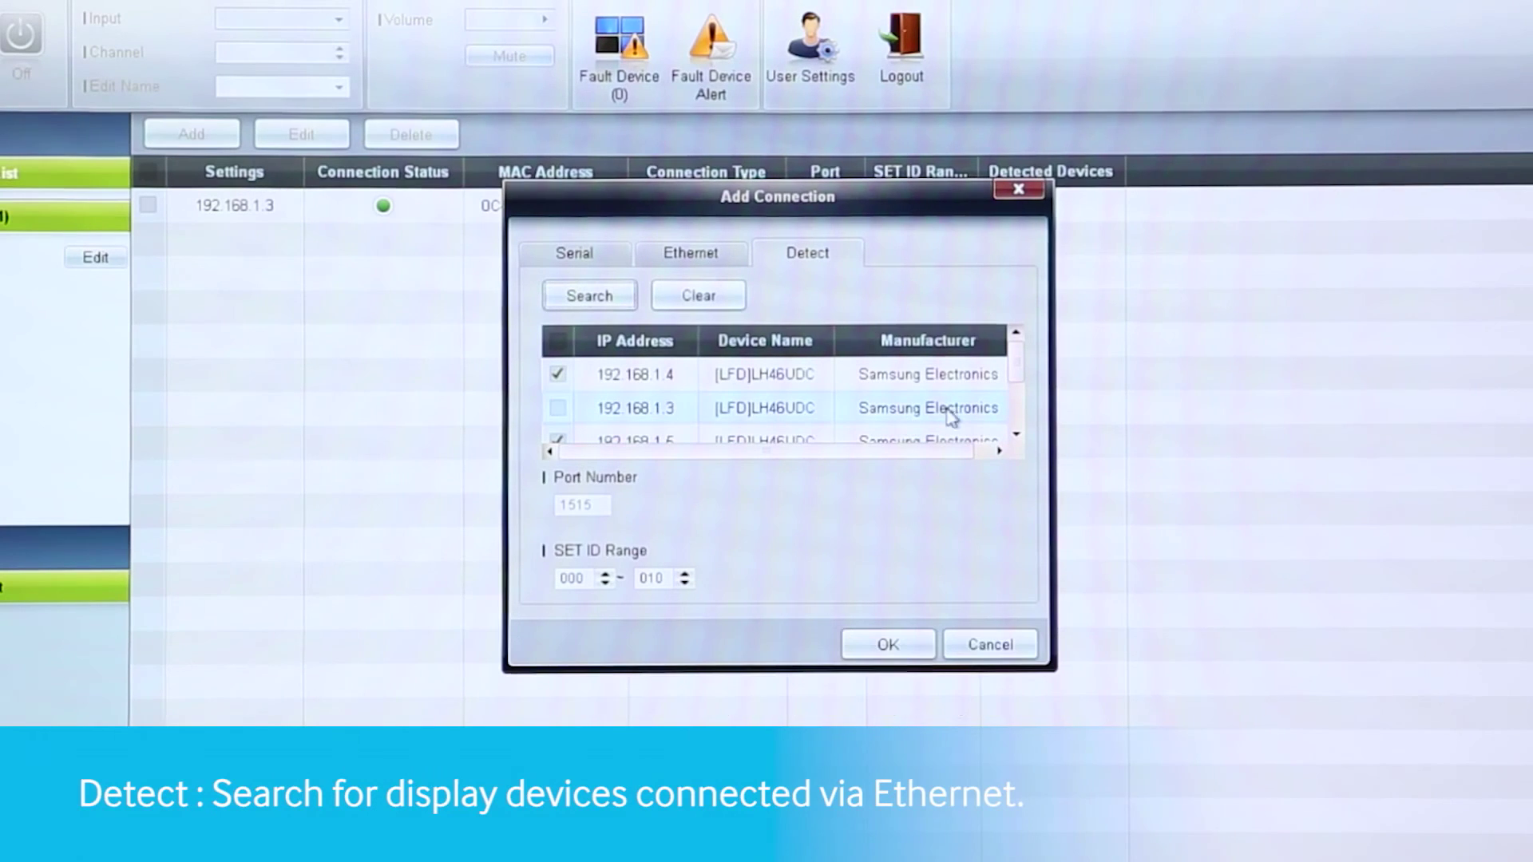
{"action": "left_click_drag", "start_coordinate": [1022, 396], "coordinate": [1019, 416]}
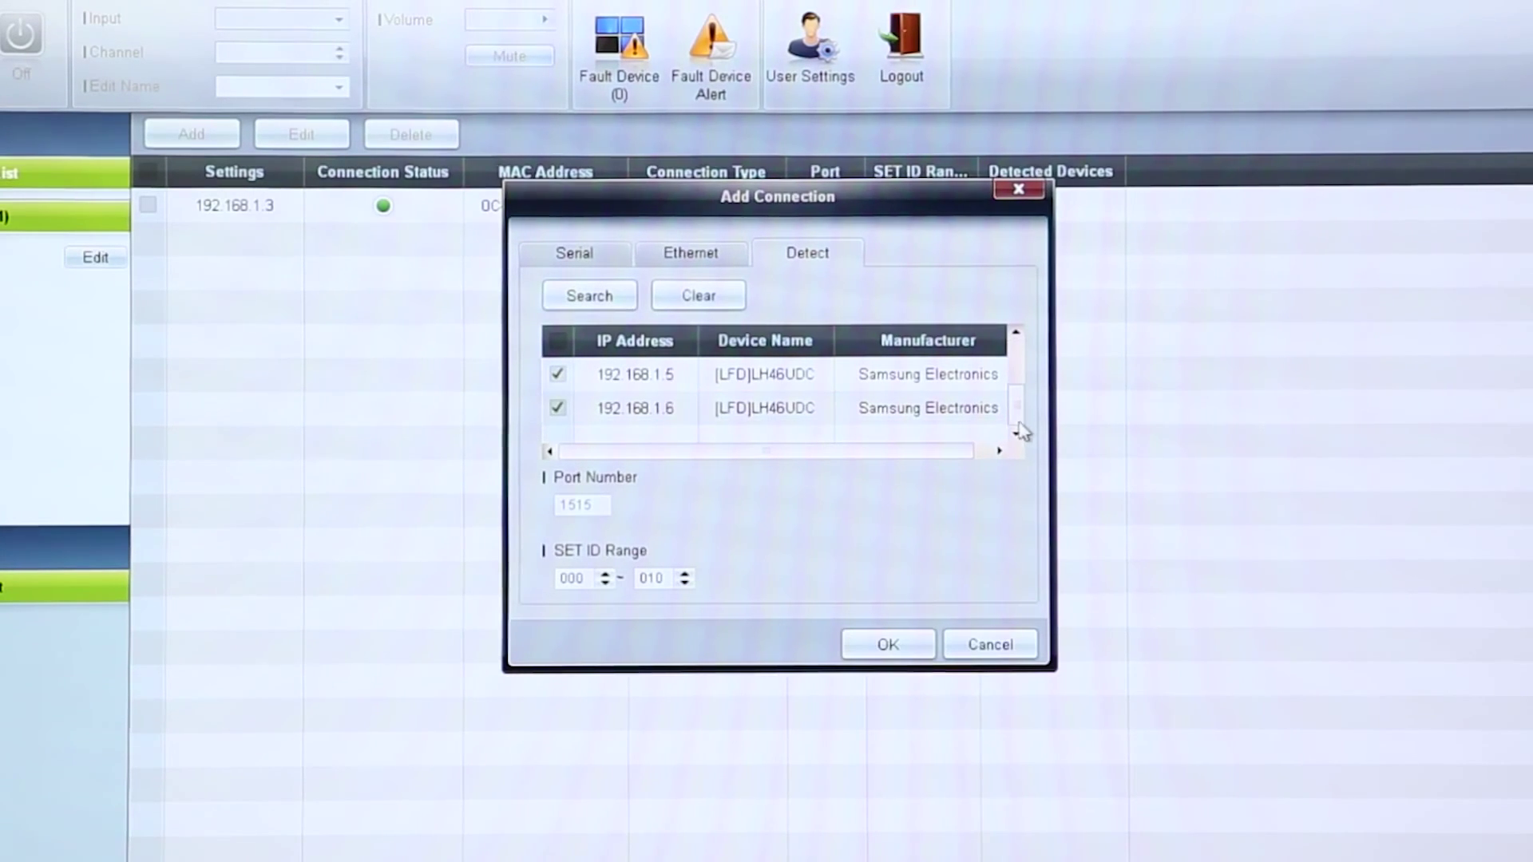
{"action": "left_click", "coordinate": [923, 645]}
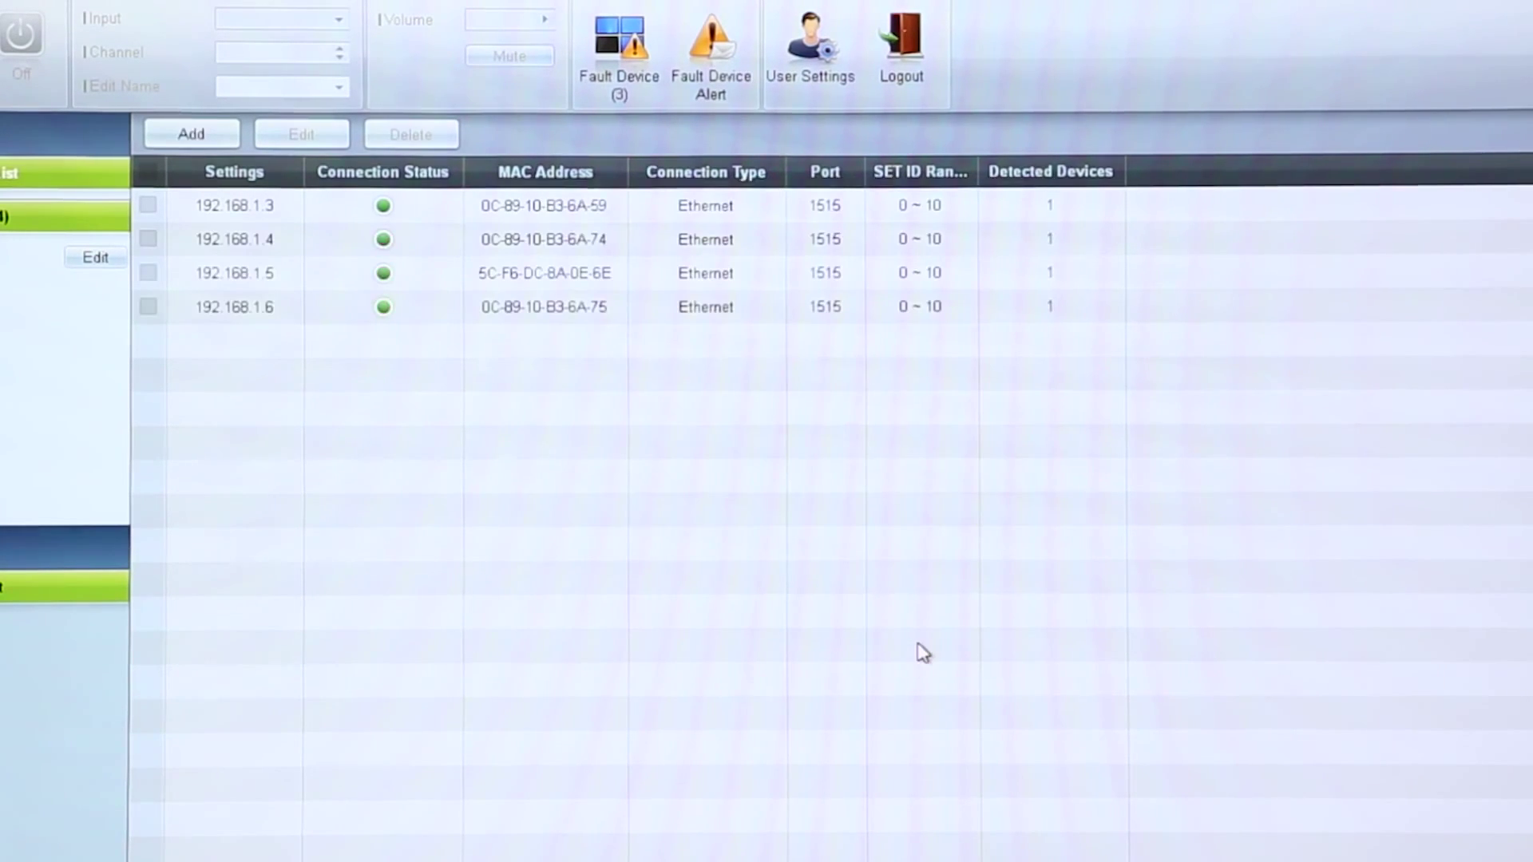